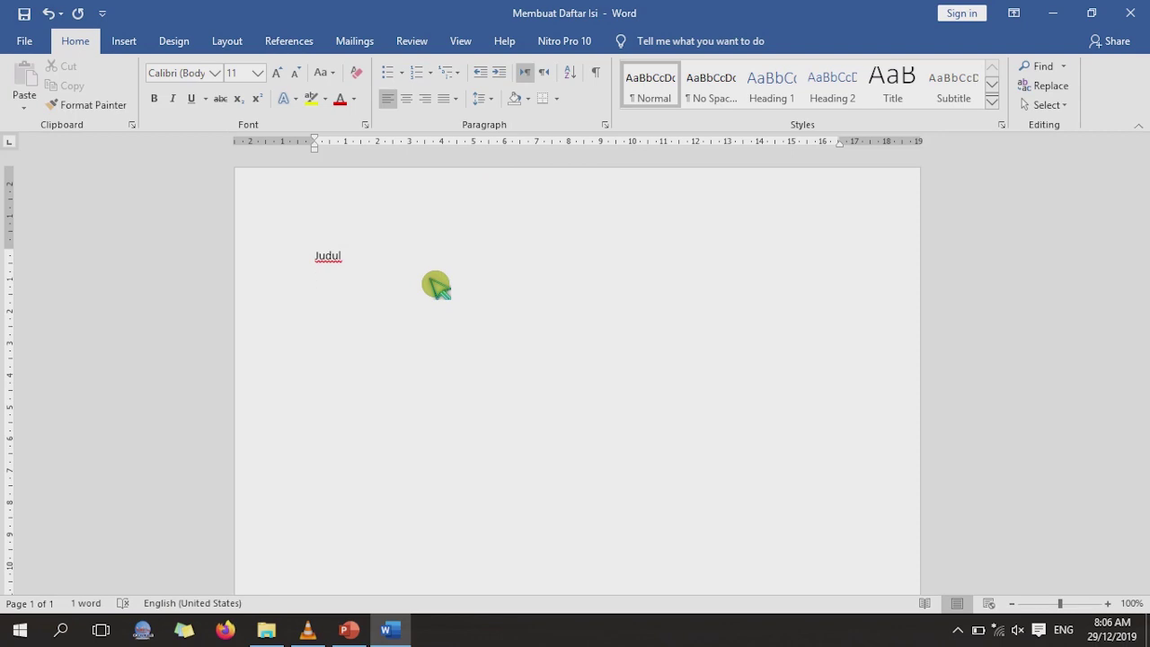
# - Add the lines "Kata Pengantar", "Daftar Isi" and "Bab I Pendahuluan" below "Judul", each as its own paragraph
pyautogui.write('K')
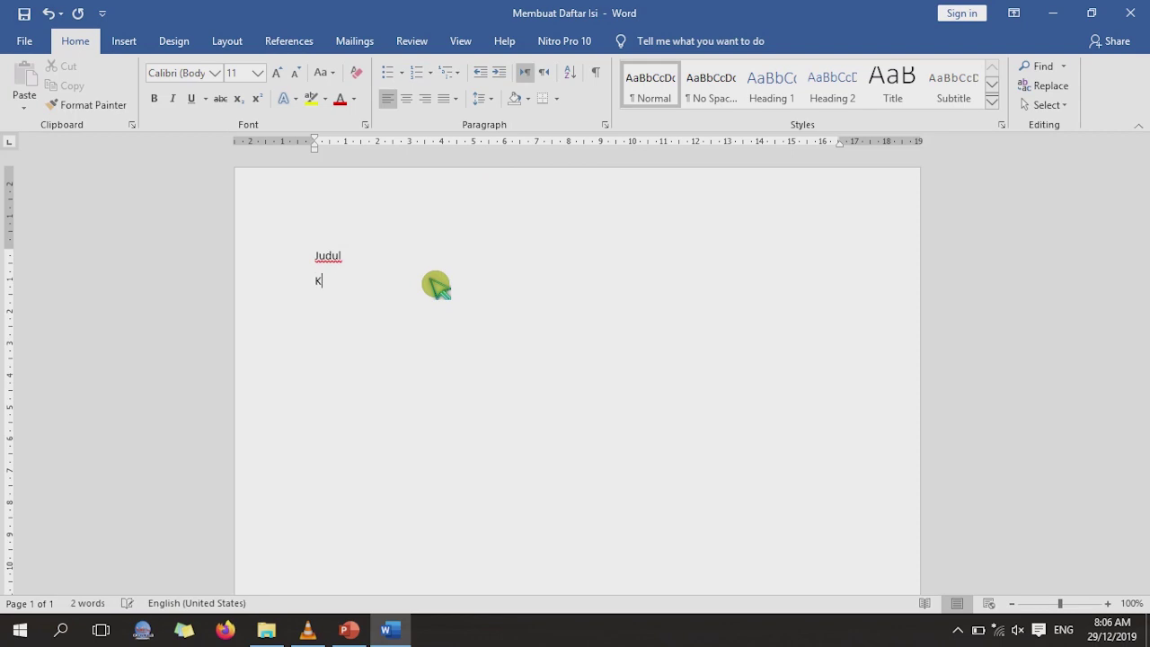
pyautogui.write('ata Pengantar')
pyautogui.press('Return')
pyautogui.write('Daftar')
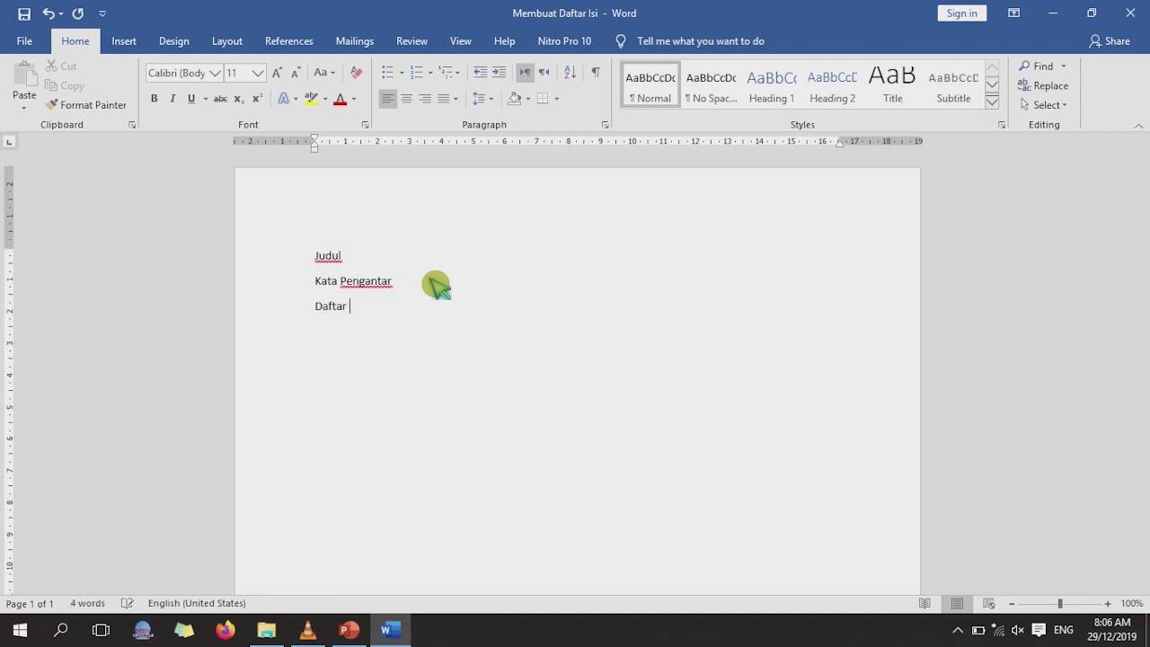
pyautogui.write(' Isi Bab I Pe')
pyautogui.write('ndah')
pyautogui.write('uluan')
pyautogui.press('Return')
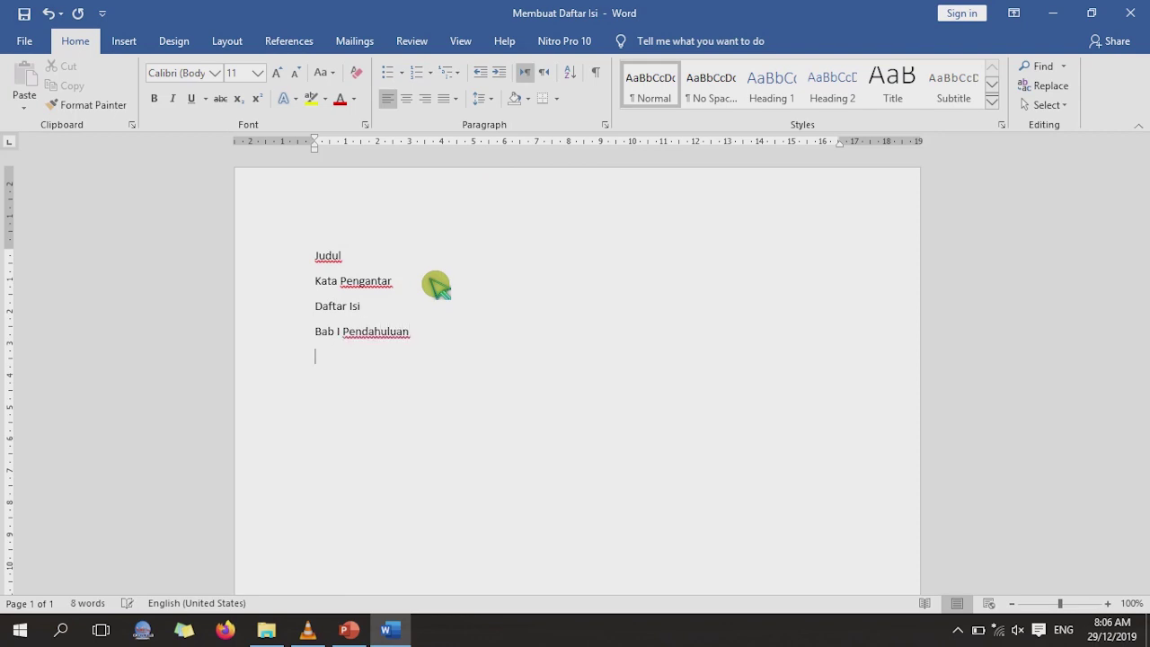
# - Continue the list with separate lines "Bab II Kajian Teori", "Bab III Pembahasan", "Bab IV Simpulan dan Saran" and "Daftar Pustaka"
pyautogui.write('Ban')
pyautogui.write(' II')
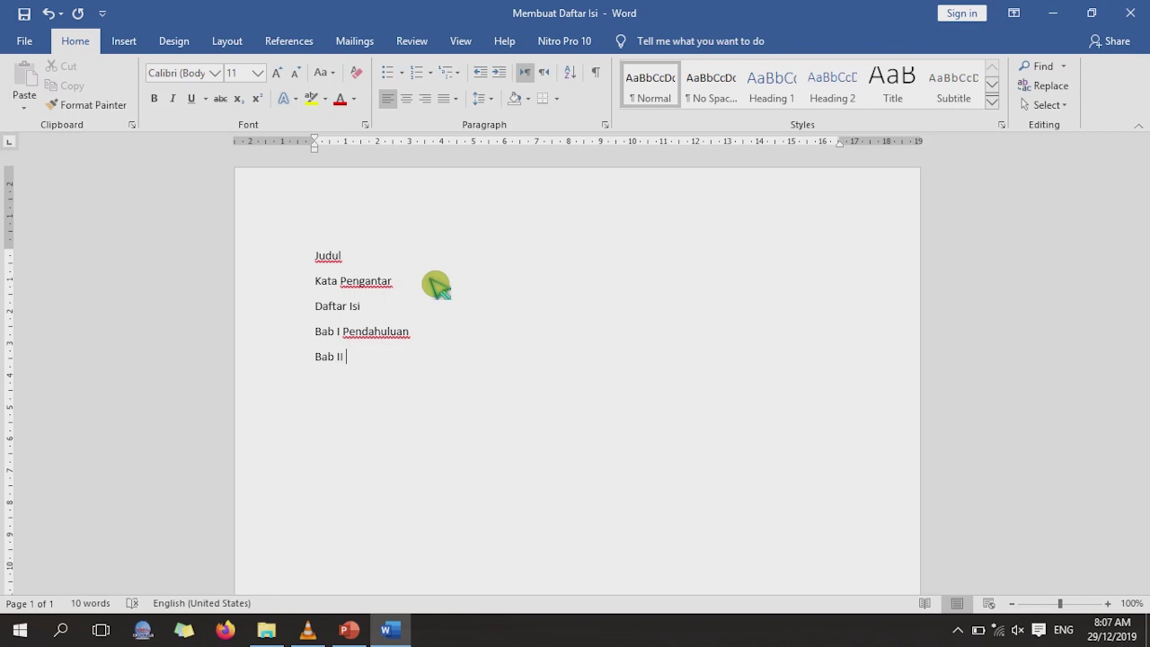
pyautogui.write('Kajian Teori Bab')
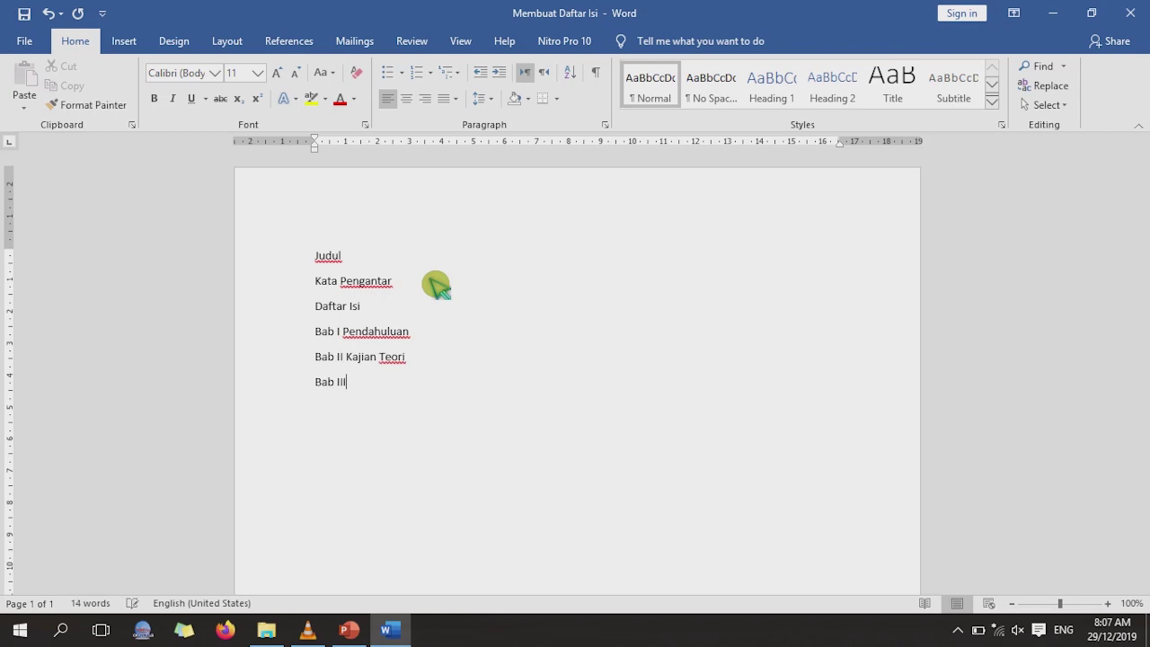
pyautogui.write(' III Pembahasan')
pyautogui.press('Return')
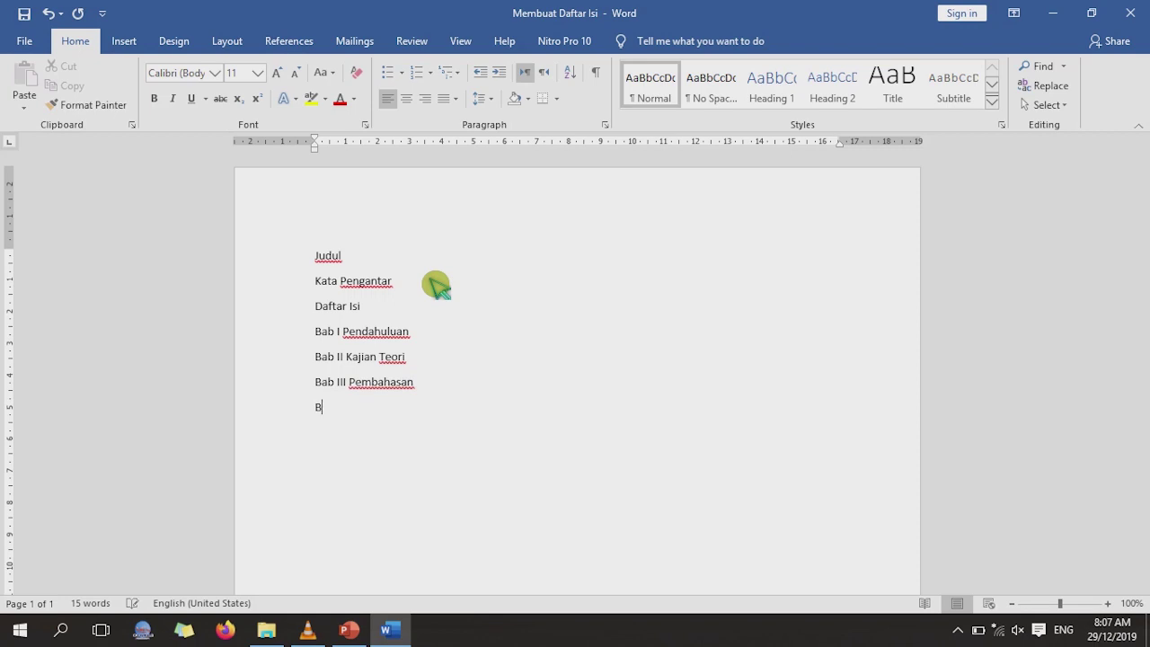
pyautogui.write('Bab IV Simpulan dan Saran')
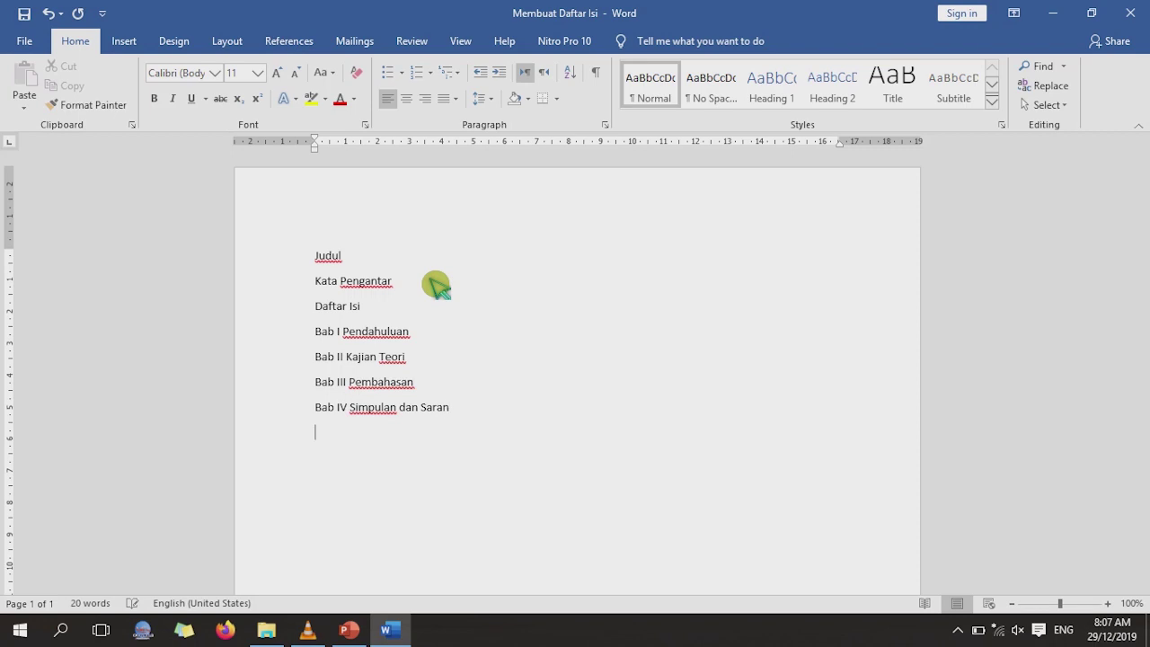
pyautogui.write('aftar Pustaka')
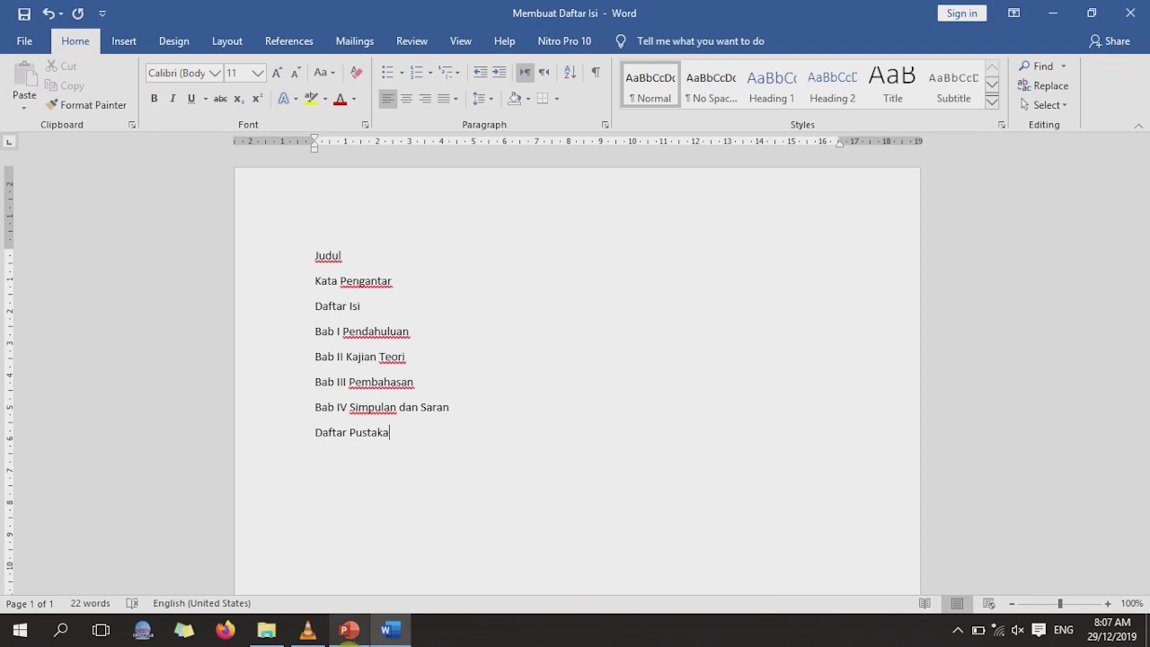
# - Switch to PowerPoint and add the second numbered item "Letakkan masing-masing judul pada halaman baru dengan menggunakan page break"
pyautogui.click(349, 629)
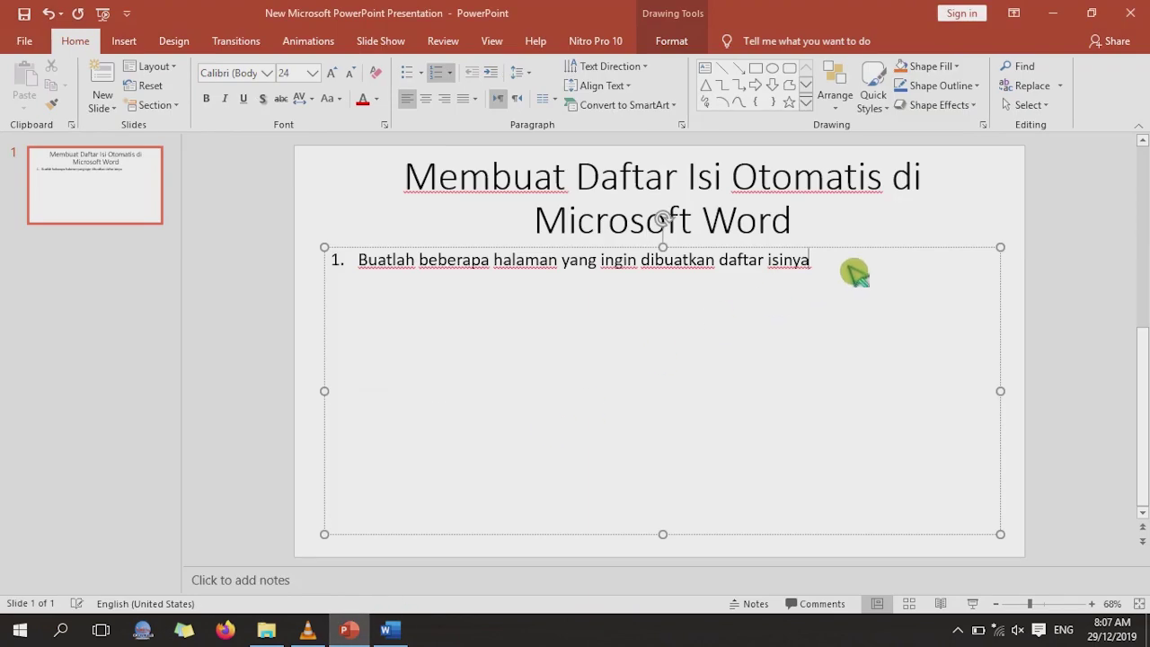
pyautogui.press('Return')
pyautogui.write('Letakkan masing')
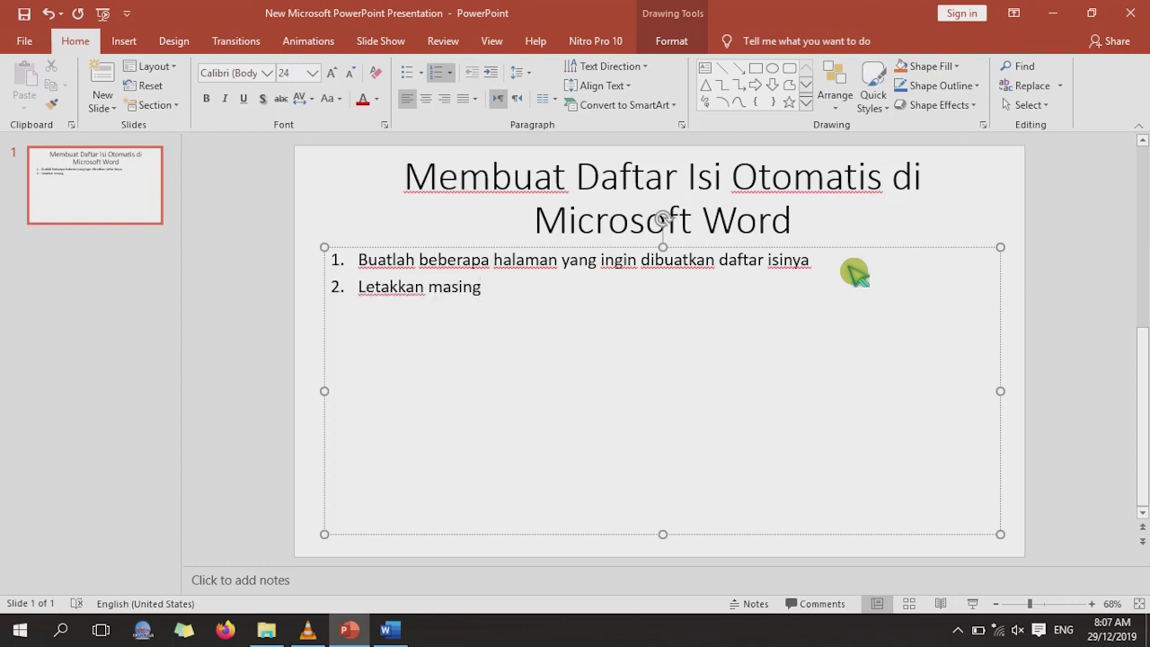
pyautogui.write('-masing judul')
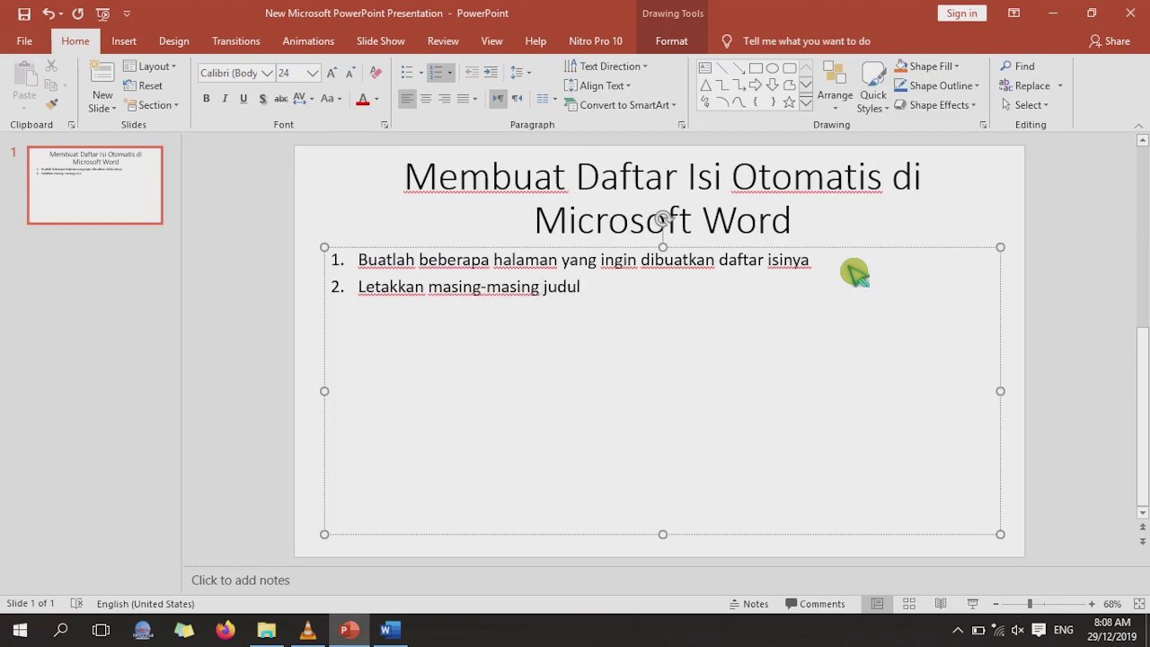
pyautogui.write(' pada halaman')
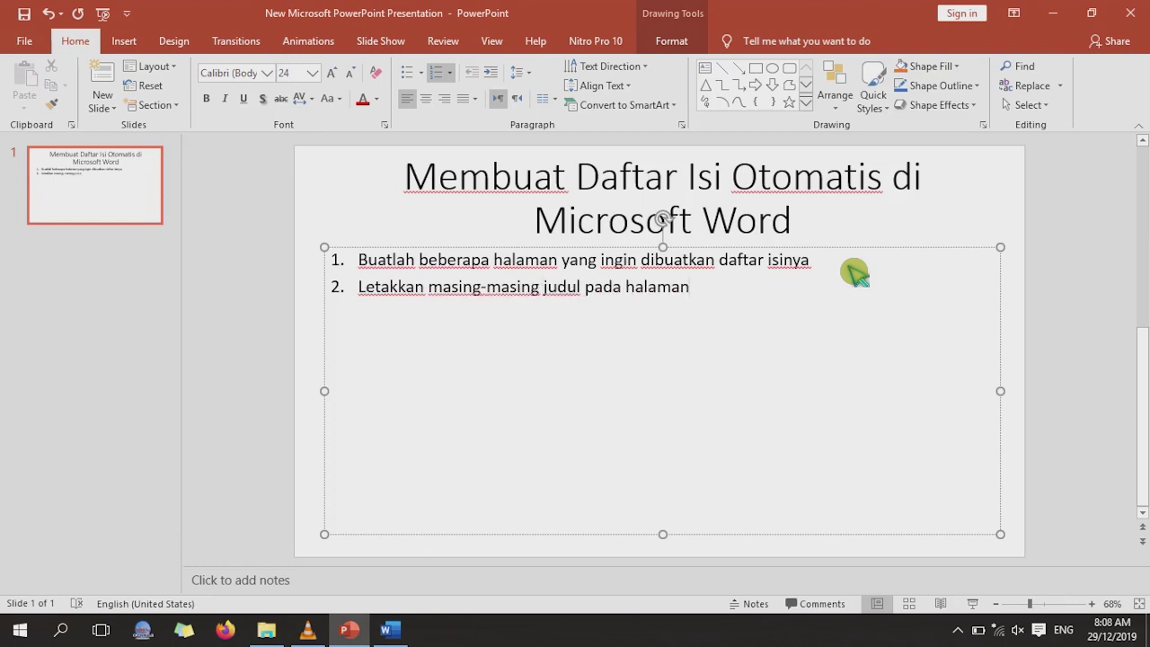
pyautogui.write(' baru dengan')
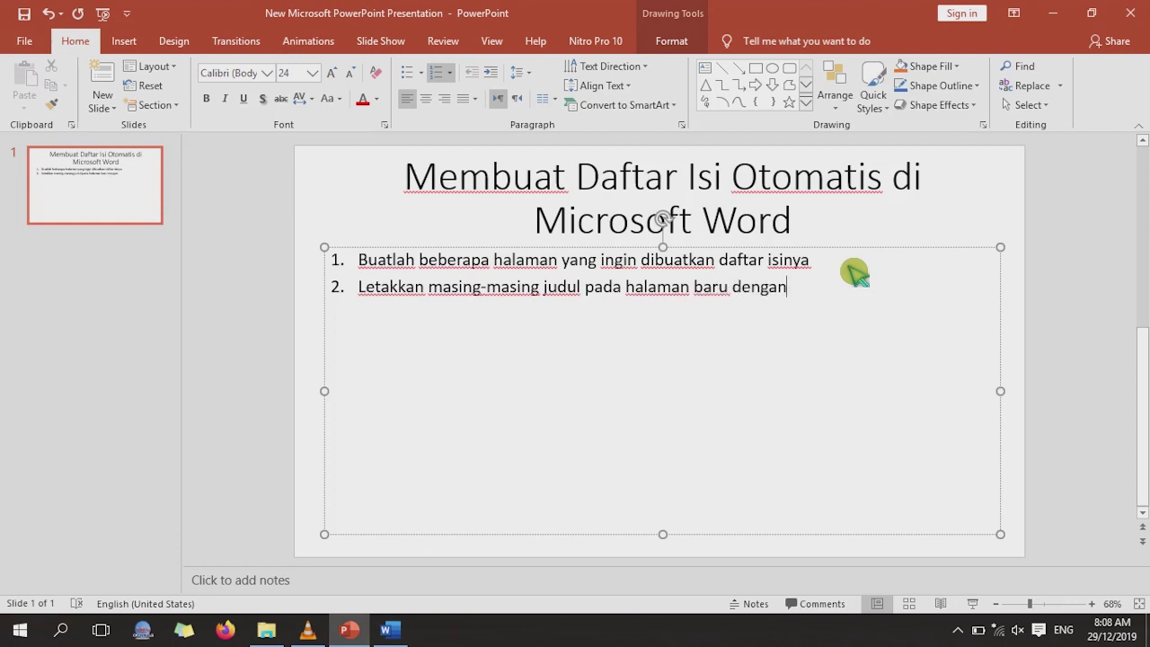
pyautogui.write(' menggunakan')
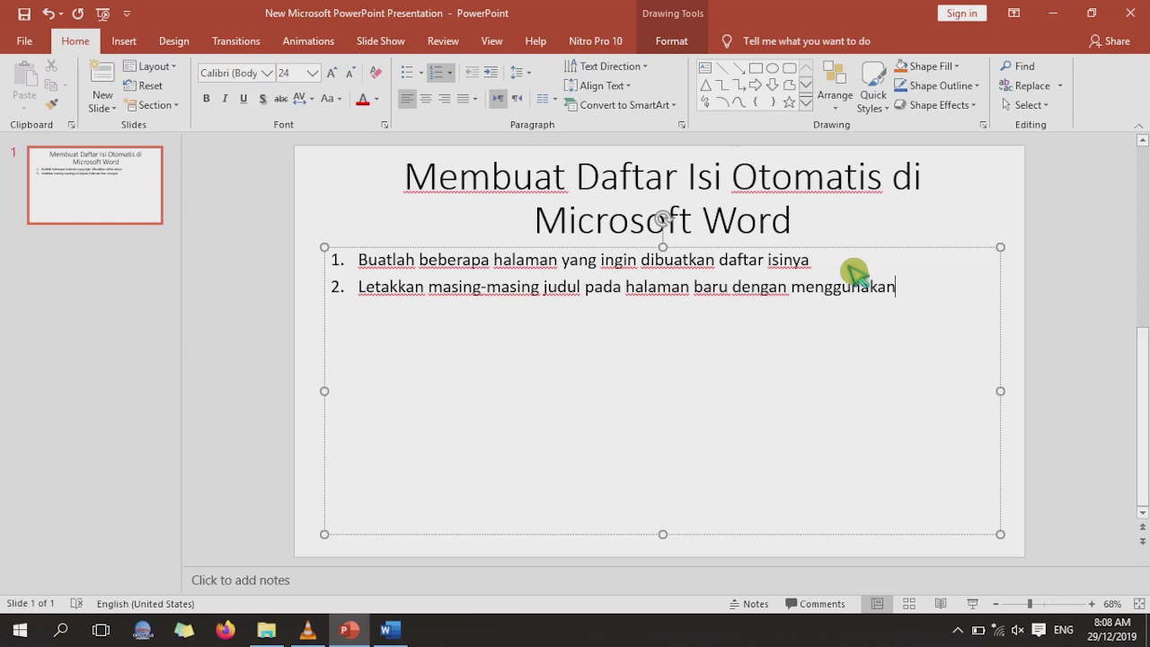
pyautogui.write(' page br')
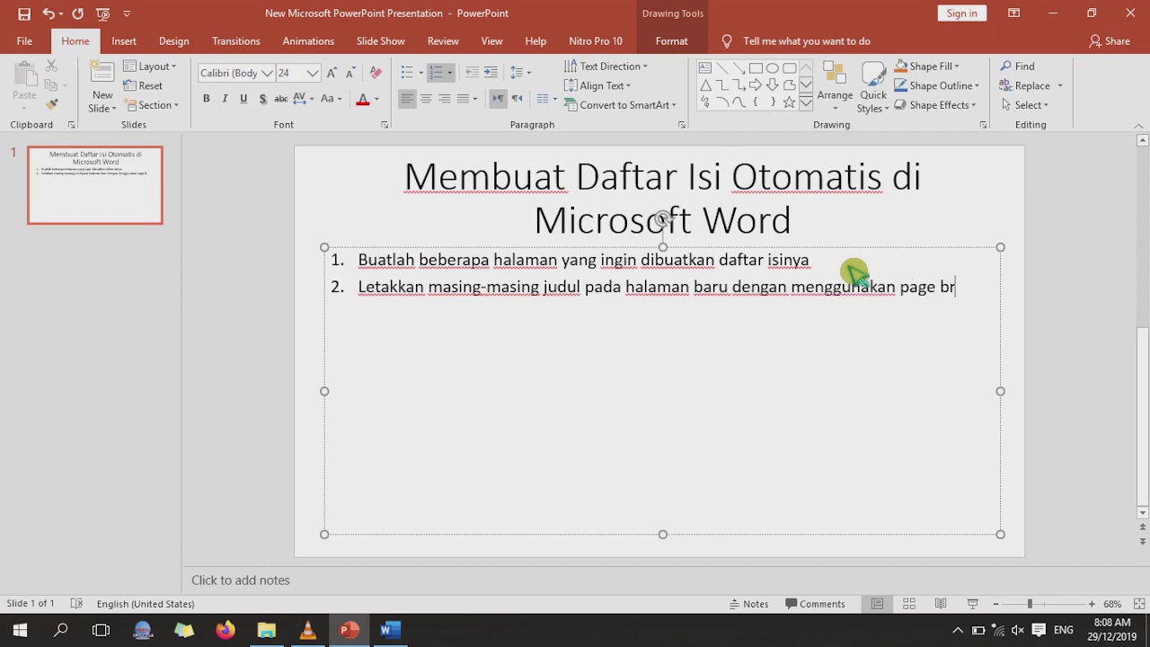
pyautogui.write('eak')
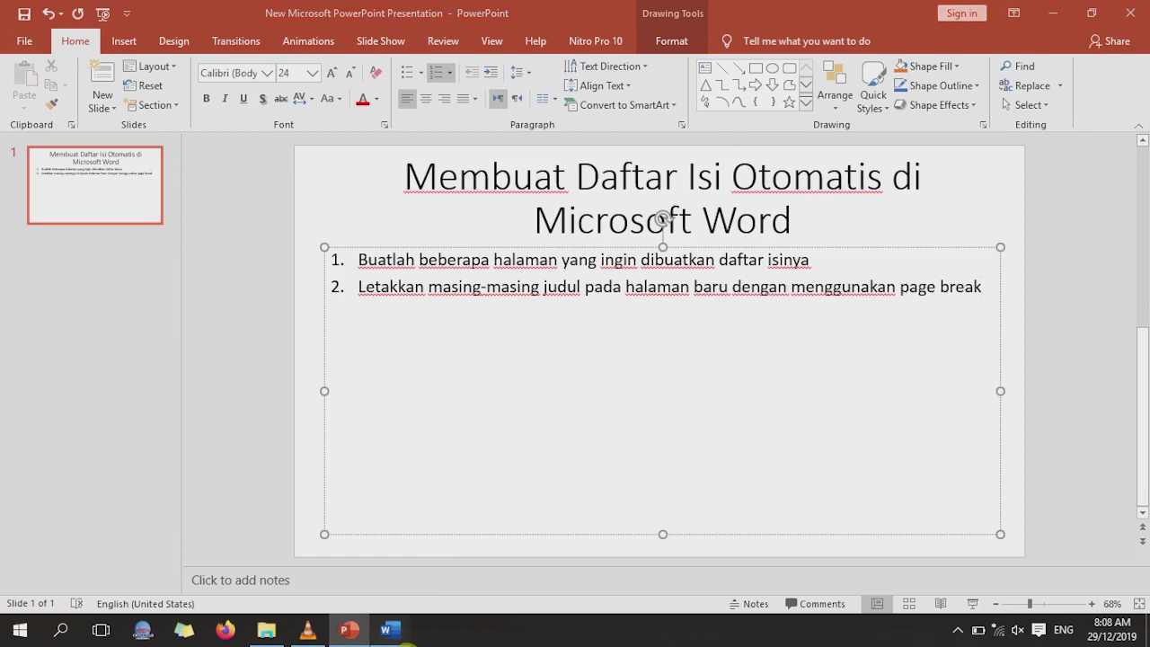
# - Switch to Word and insert page breaks before the lines "Kata Pengantar", "Daftar Isi" and "Bab I Pendahuluan"
pyautogui.click(404, 640)
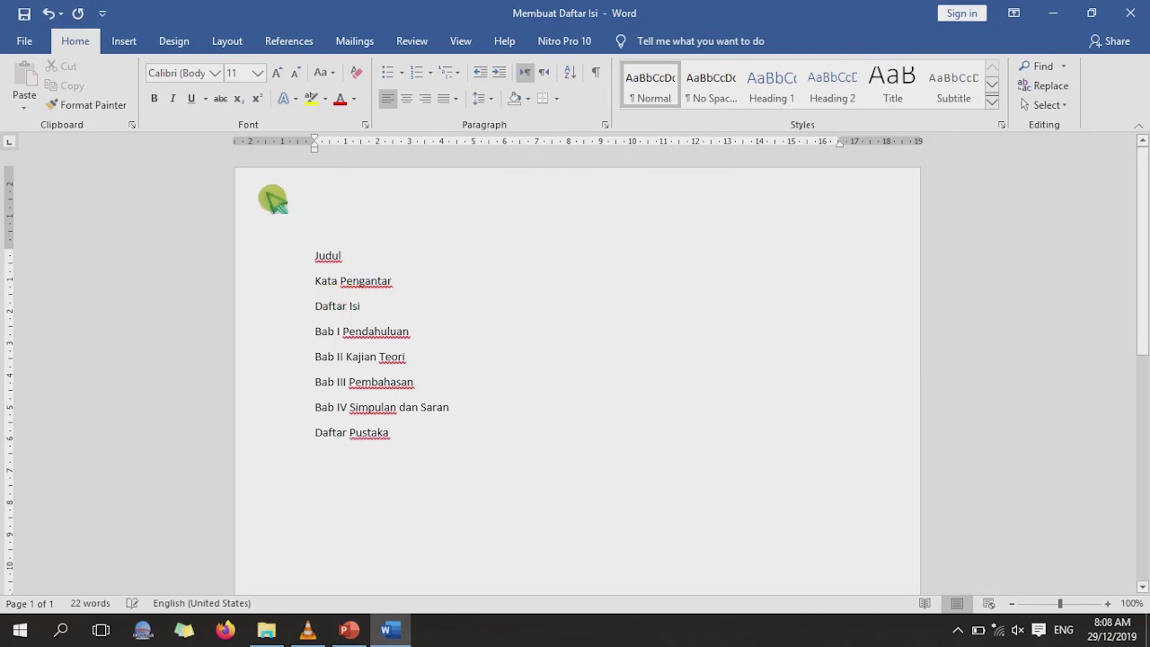
pyautogui.click(140, 49)
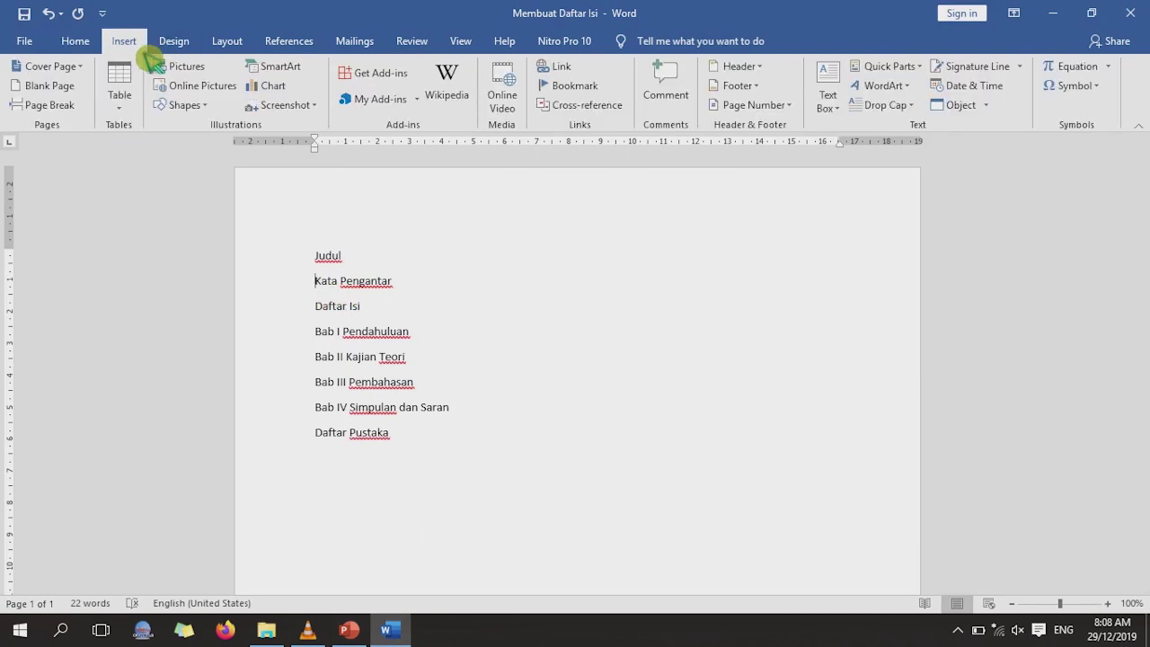
pyautogui.click(72, 108)
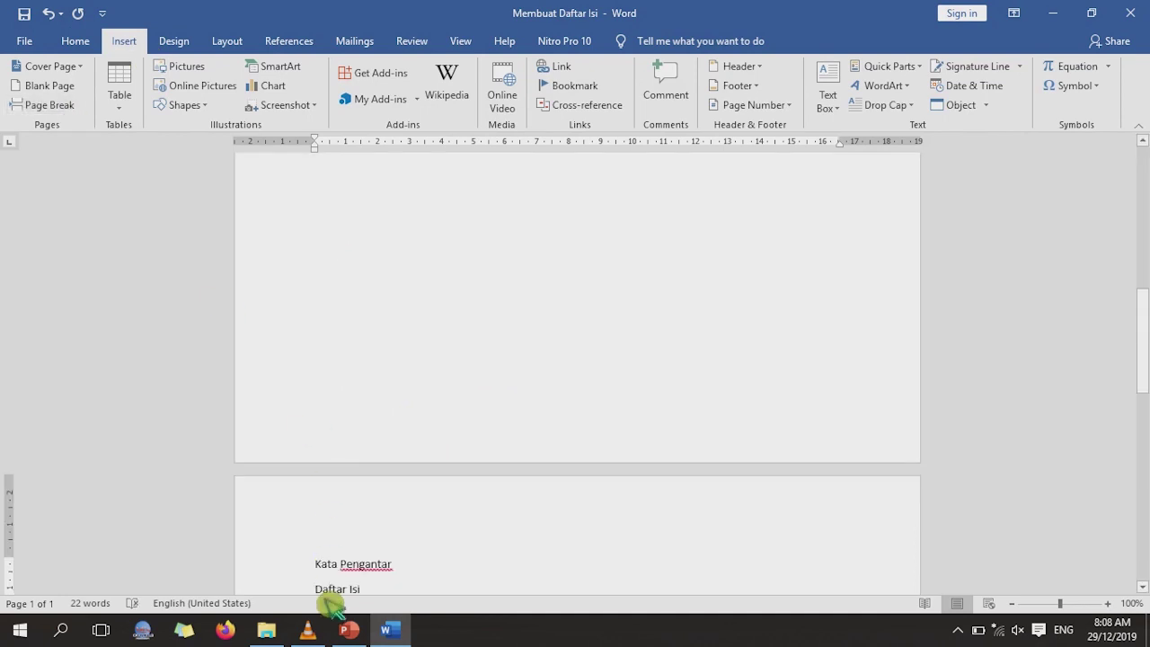
pyautogui.scroll(-3, 441, 550)
pyautogui.click(314, 427)
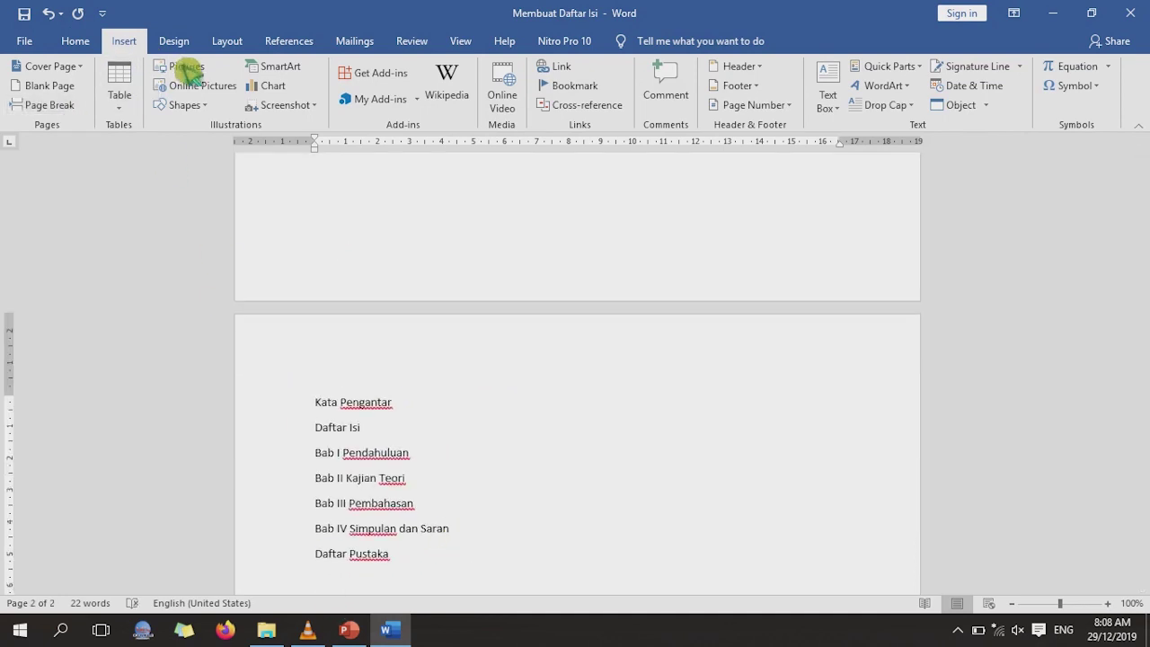
pyautogui.click(79, 106)
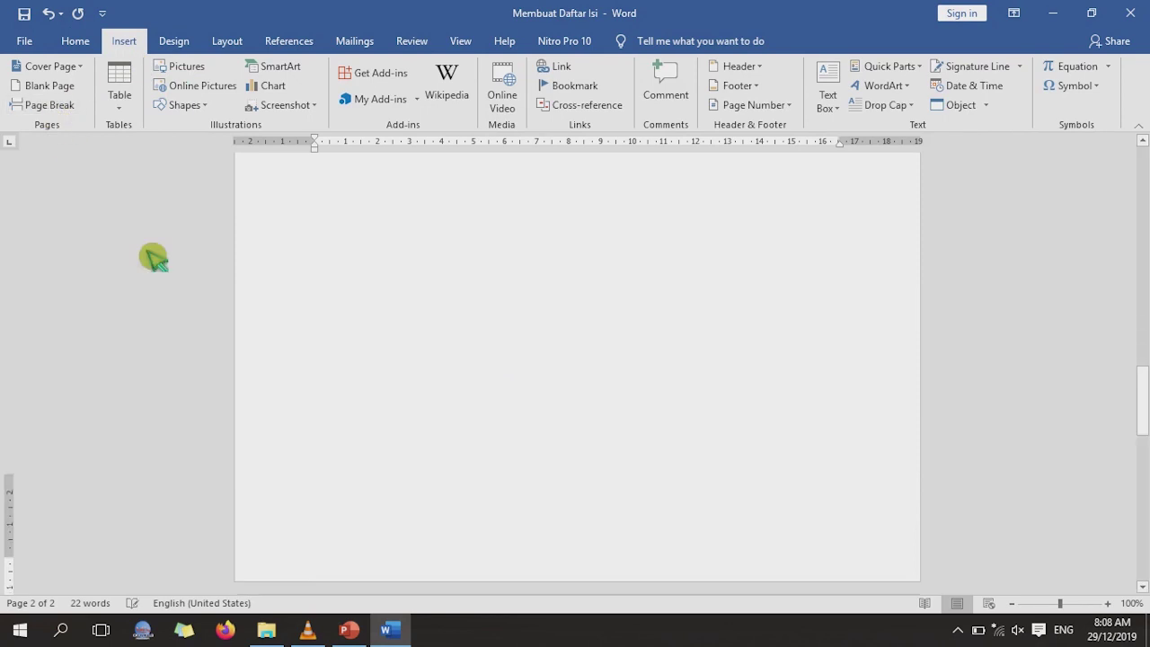
pyautogui.click(335, 432)
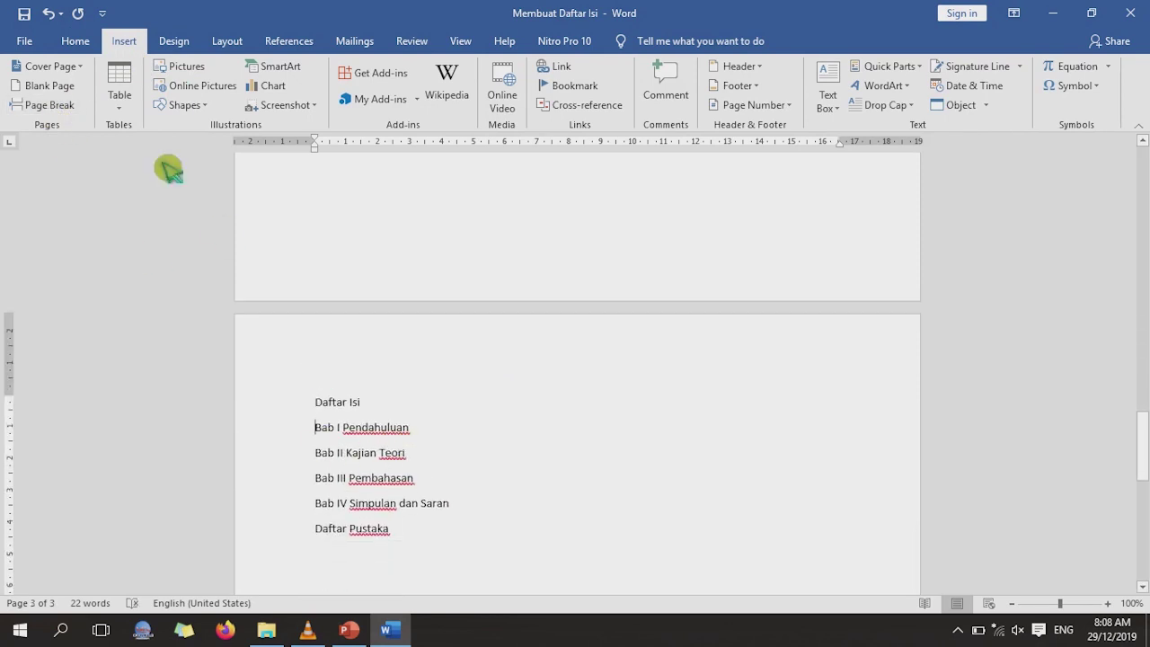
pyautogui.click(46, 106)
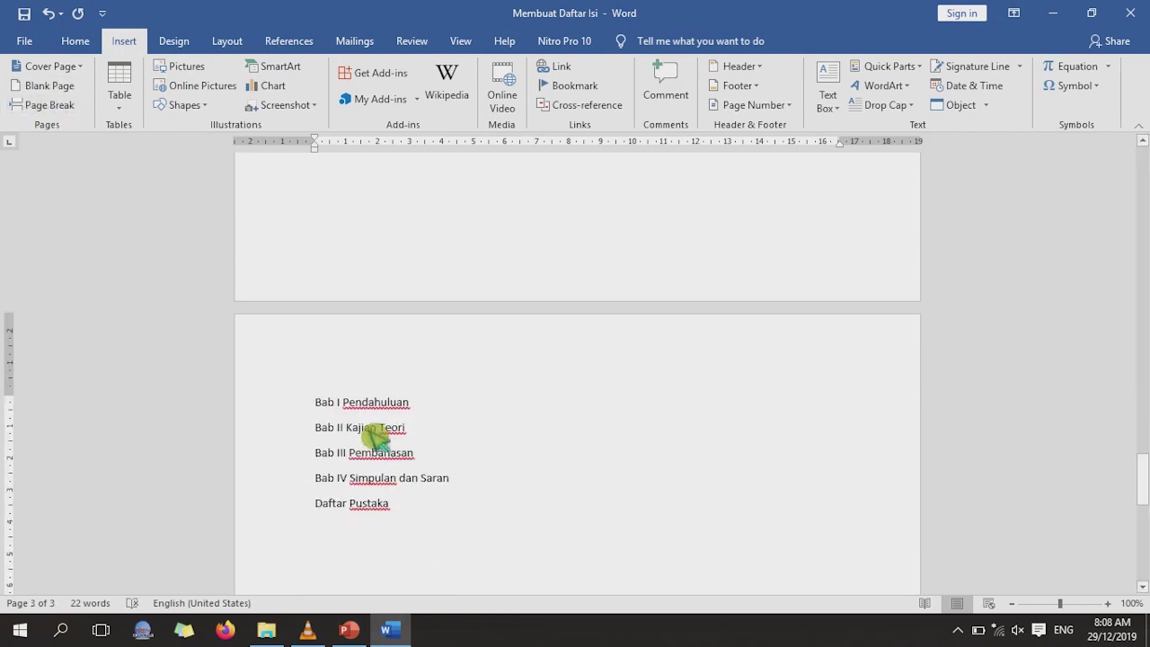
# - Insert page breaks before the lines "Bab II Kajian Teori", "Bab III Pembahasan", "Bab IV Simpulan dan Saran" and "Daftar Pustaka"
pyautogui.click(46, 105)
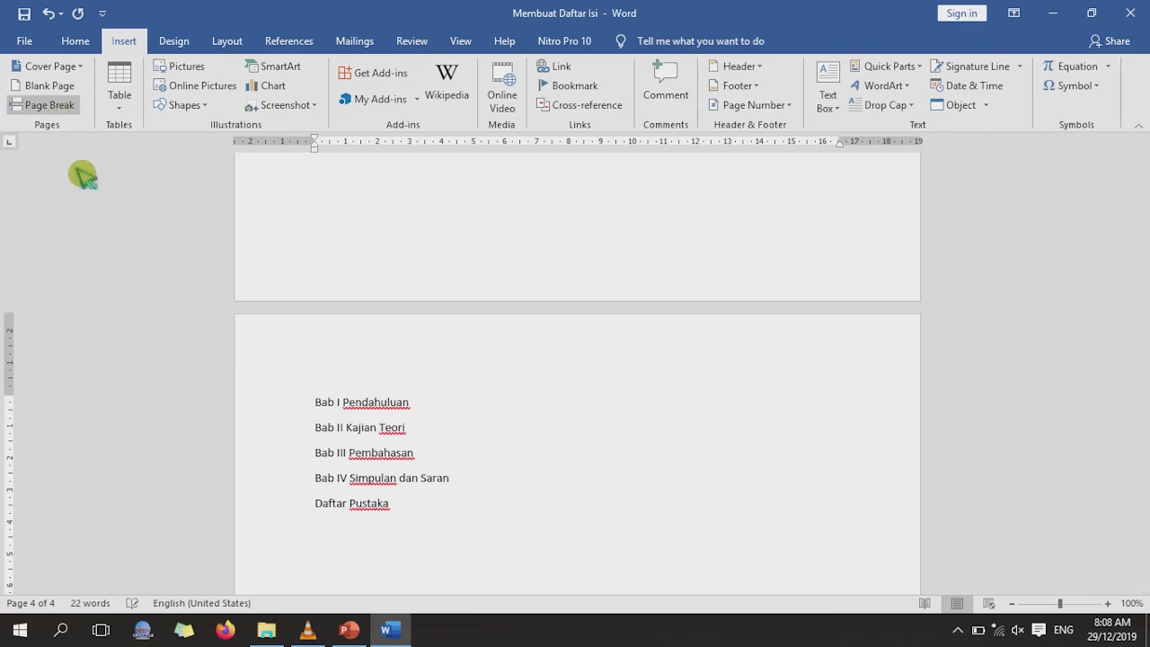
pyautogui.click(316, 388)
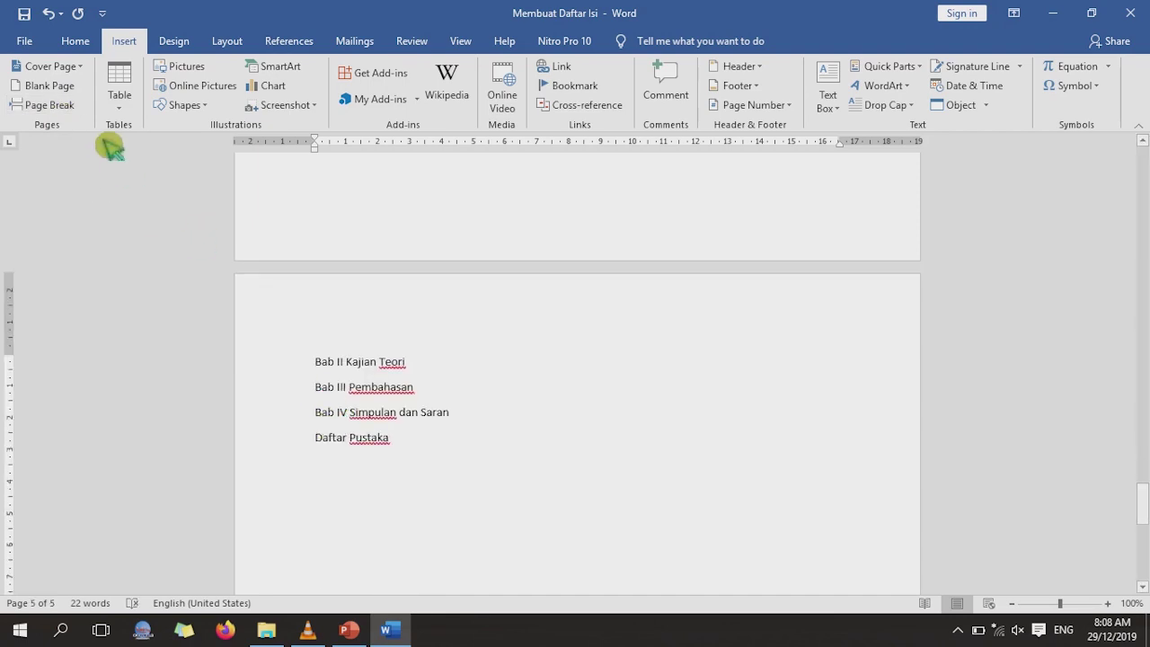
pyautogui.click(54, 108)
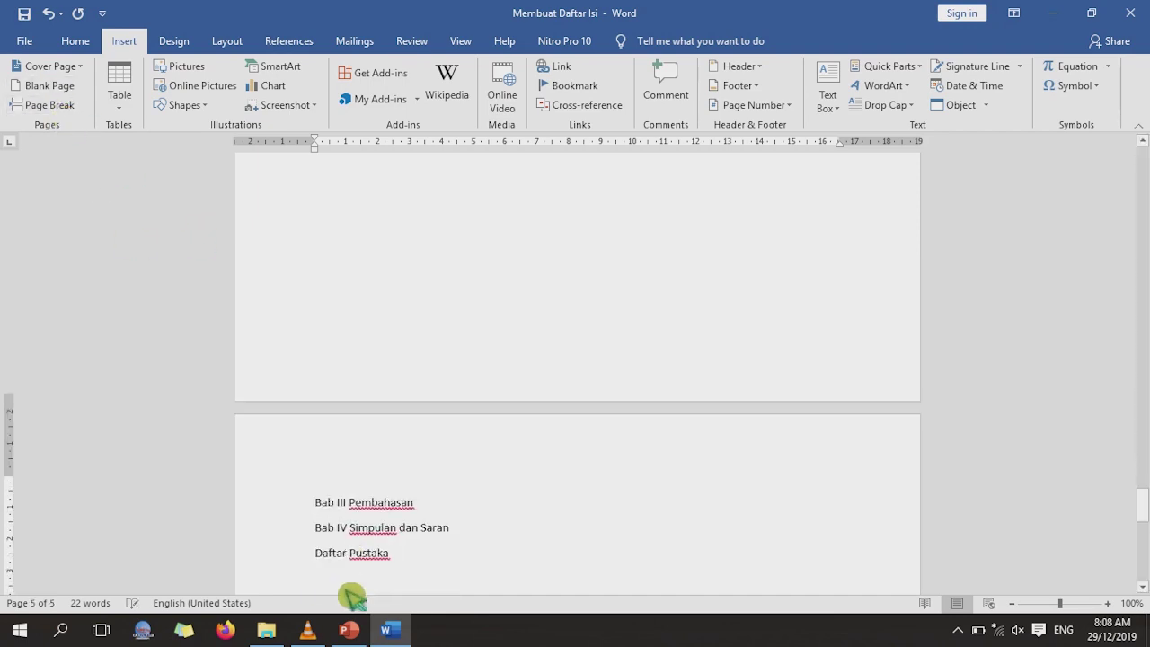
pyautogui.click(316, 388)
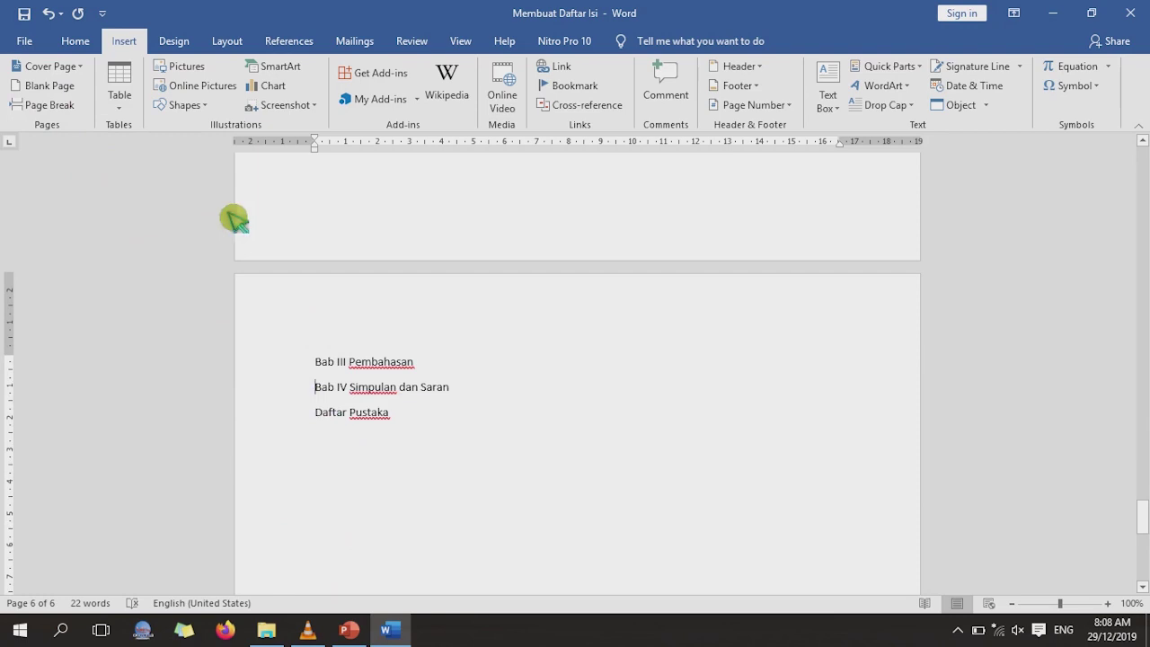
pyautogui.click(53, 106)
pyautogui.click(318, 429)
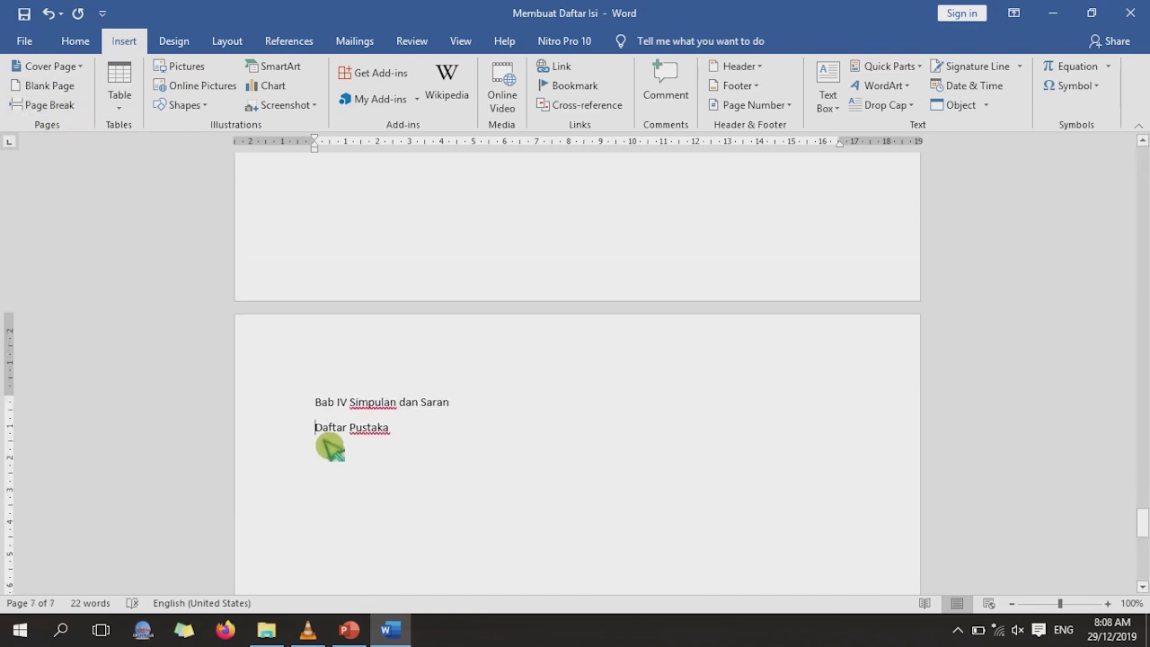
pyautogui.click(54, 105)
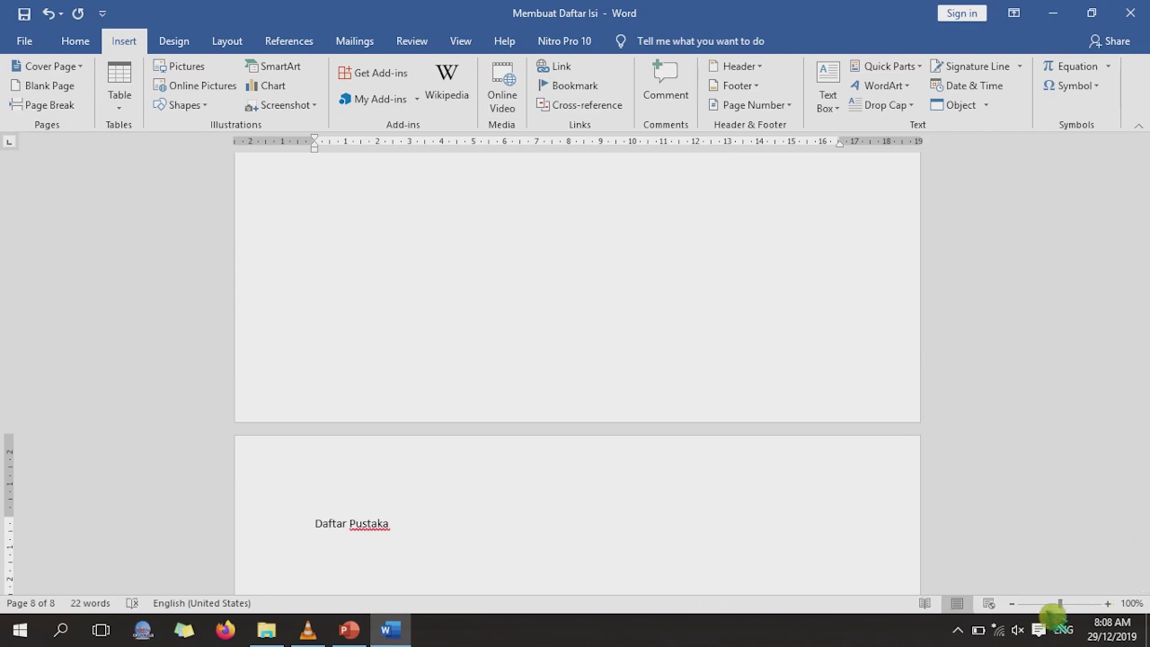
# - Examine how the headings are spread over the pages, comparing the web, read and print layouts at different zoom levels
pyautogui.moveTo(1049, 604); pyautogui.dragTo(1041, 604)
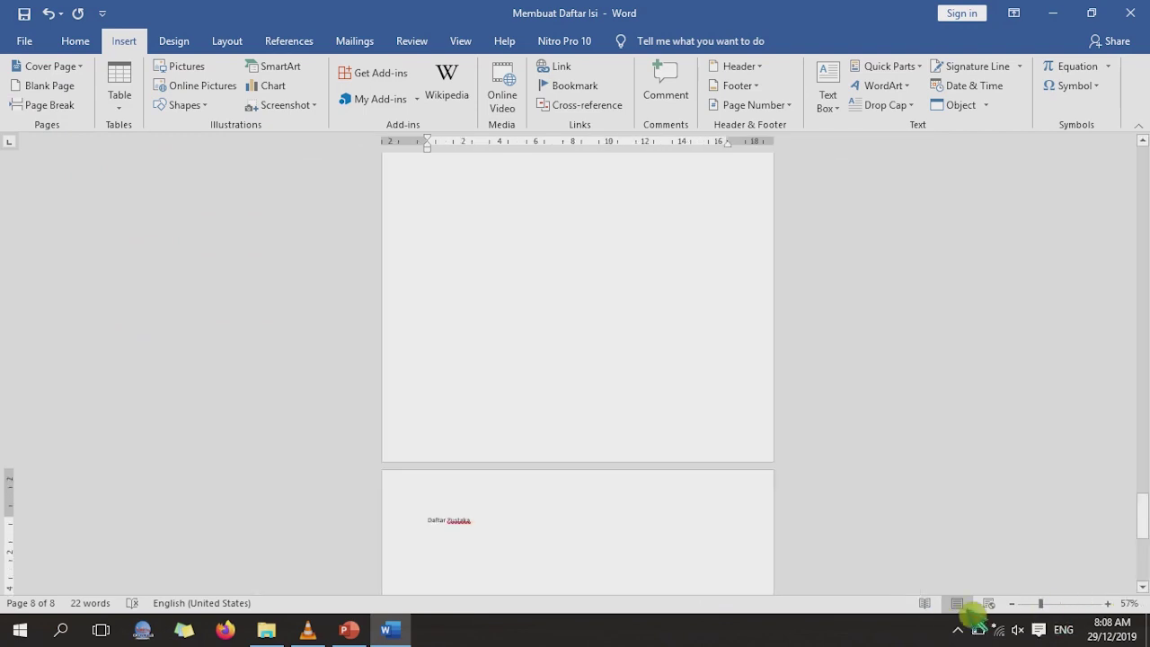
pyautogui.click(988, 603)
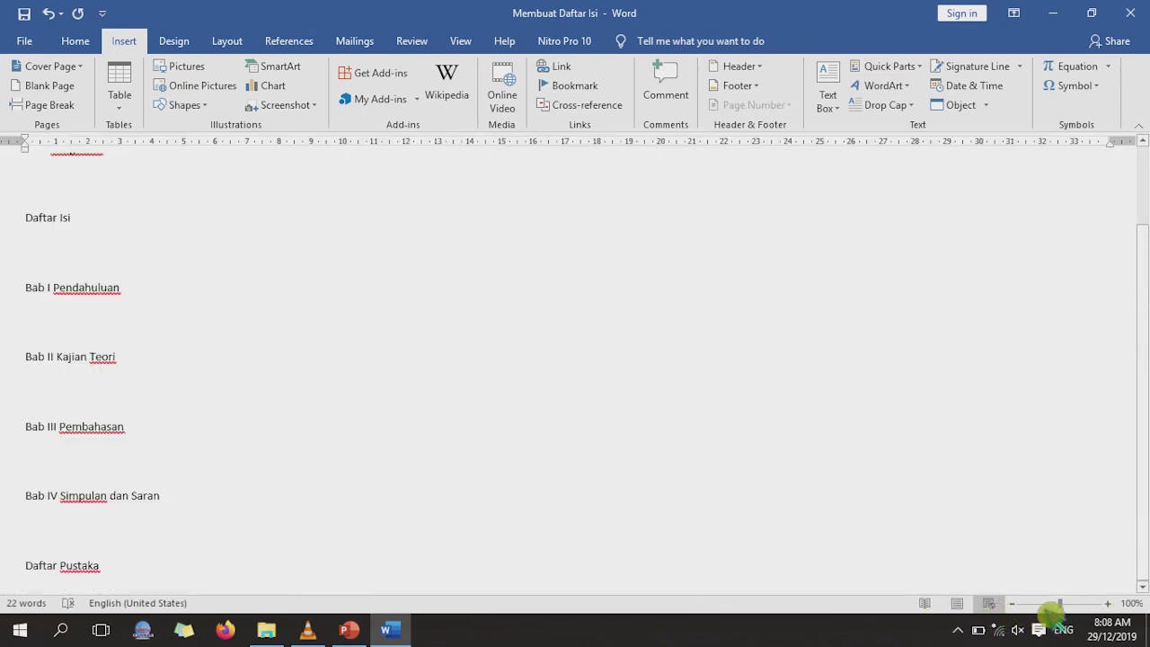
pyautogui.click(957, 603)
pyautogui.click(924, 603)
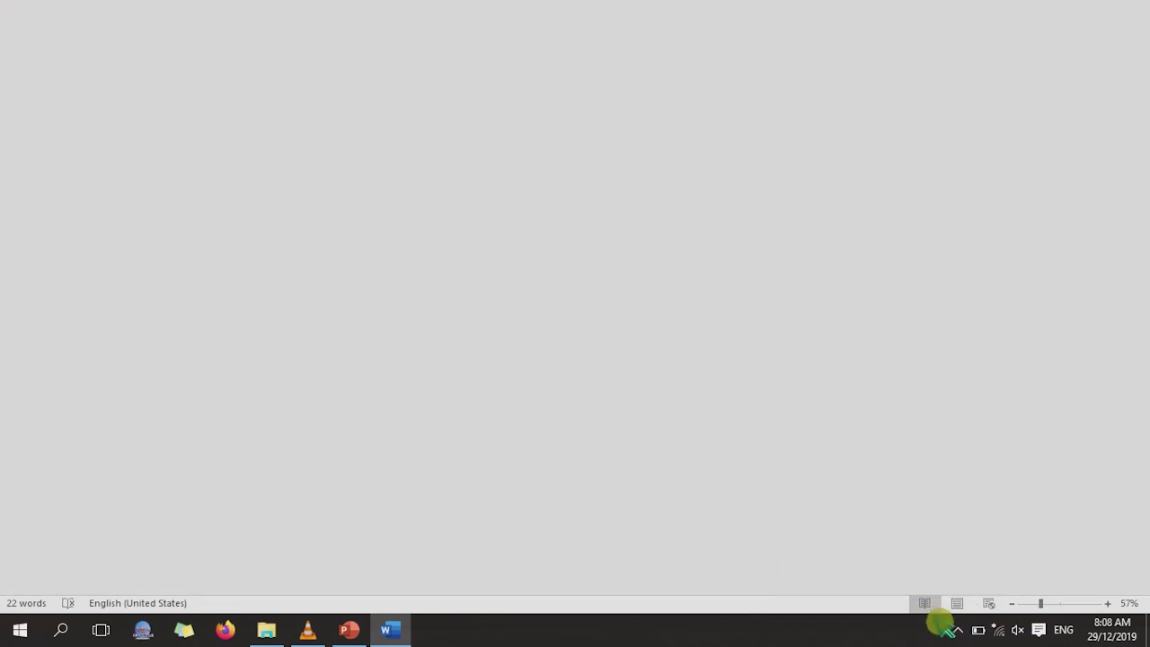
pyautogui.click(956, 602)
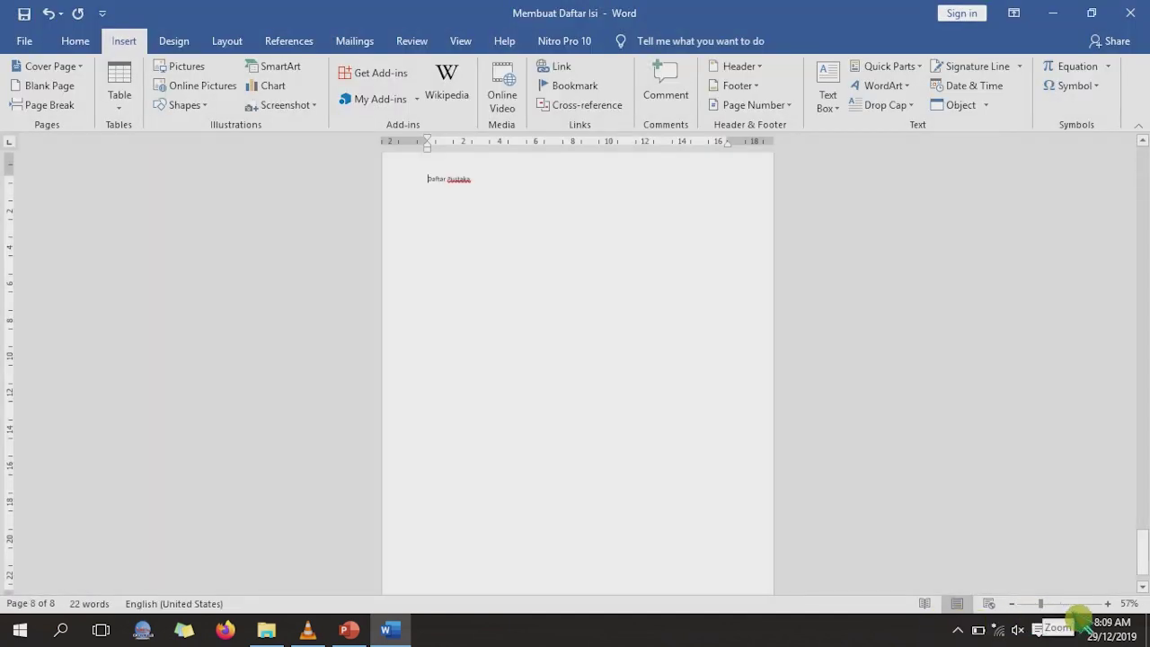
pyautogui.click(1058, 603)
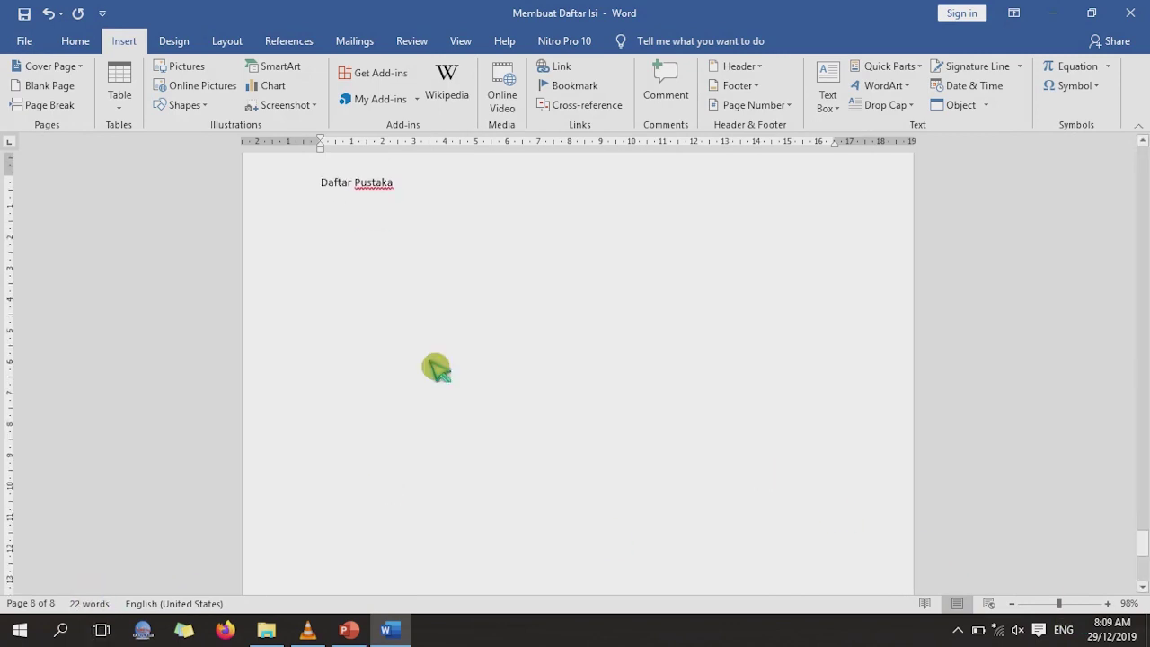
pyautogui.scroll(8, 441, 352)
pyautogui.scroll(3, 441, 350)
pyautogui.scroll(-2, 442, 359)
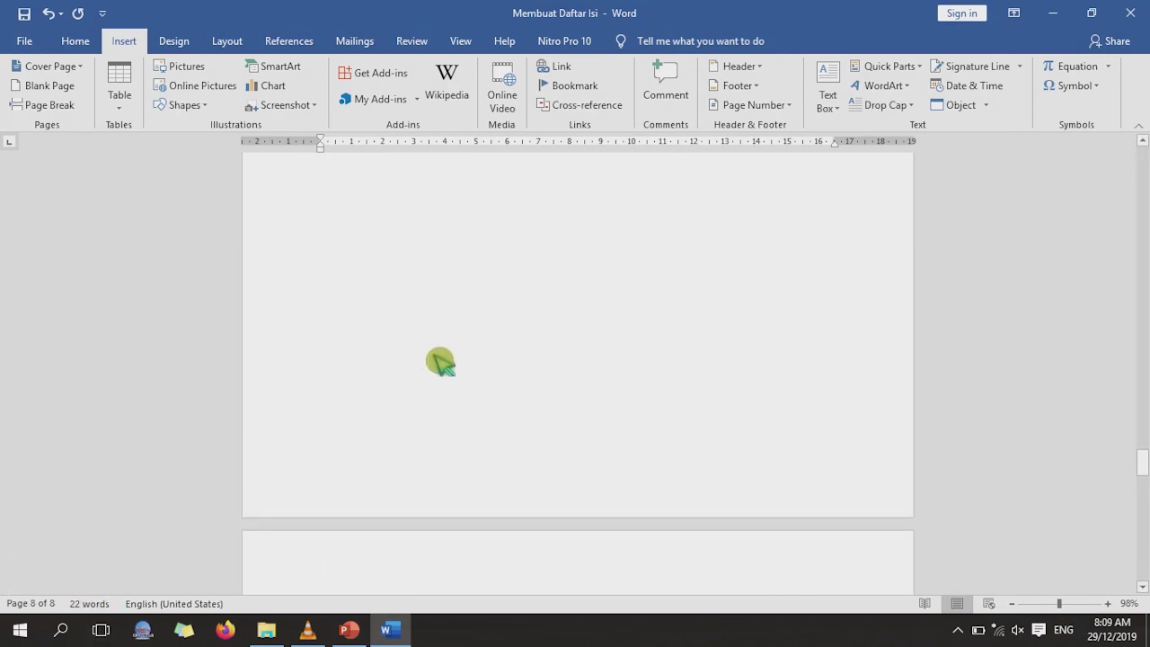
# - Switch to PowerPoint and add the third numbered item "Berilah nomor halaman"
pyautogui.scroll(2, 435, 359)
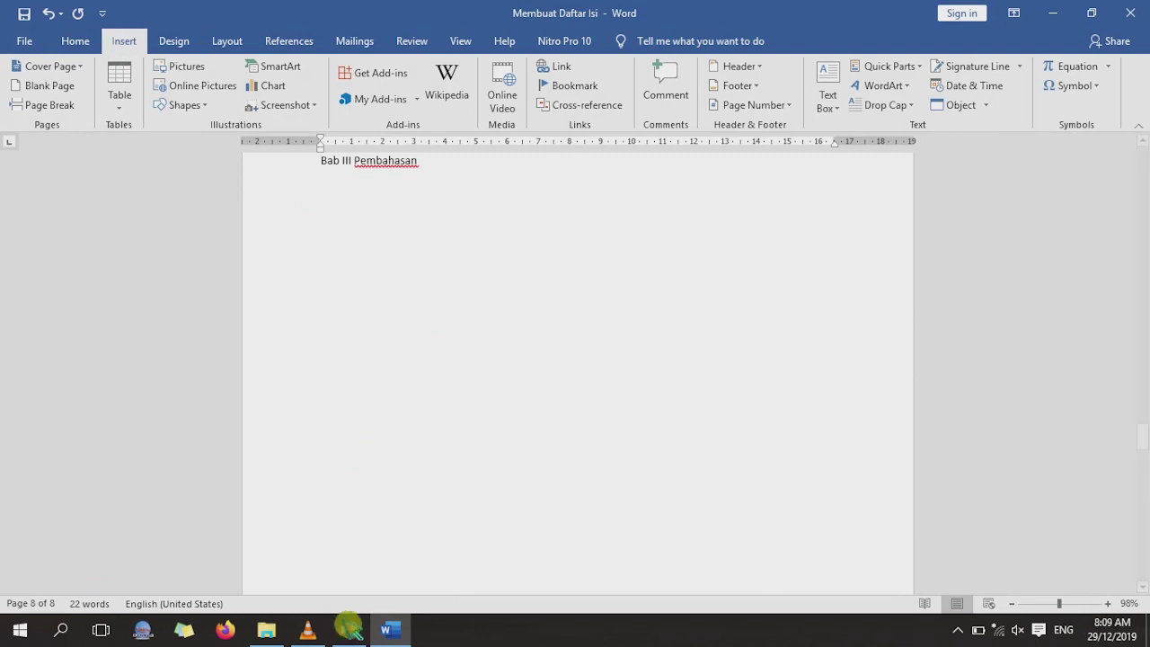
pyautogui.click(348, 630)
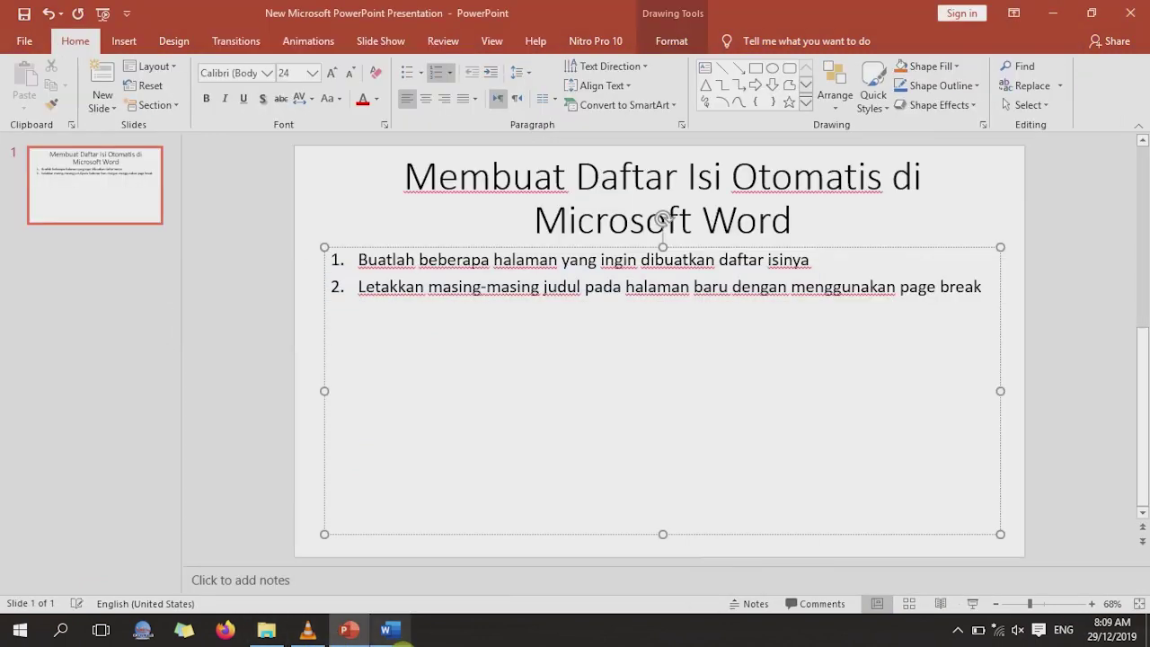
pyautogui.press('Return')
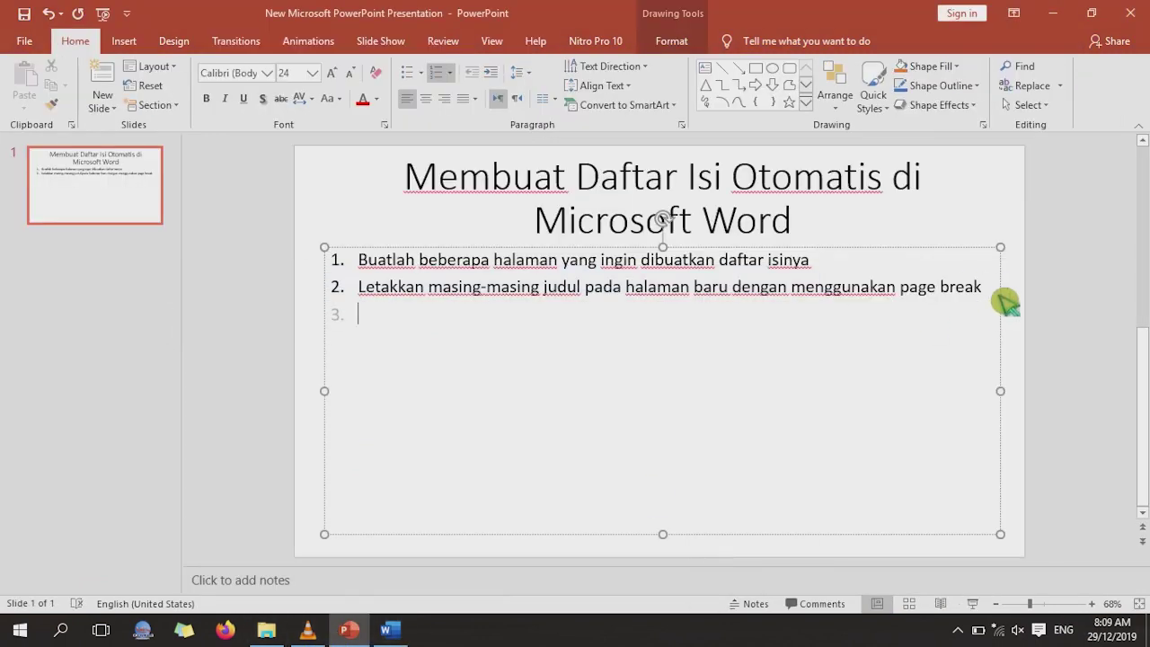
pyautogui.write('Berilah h')
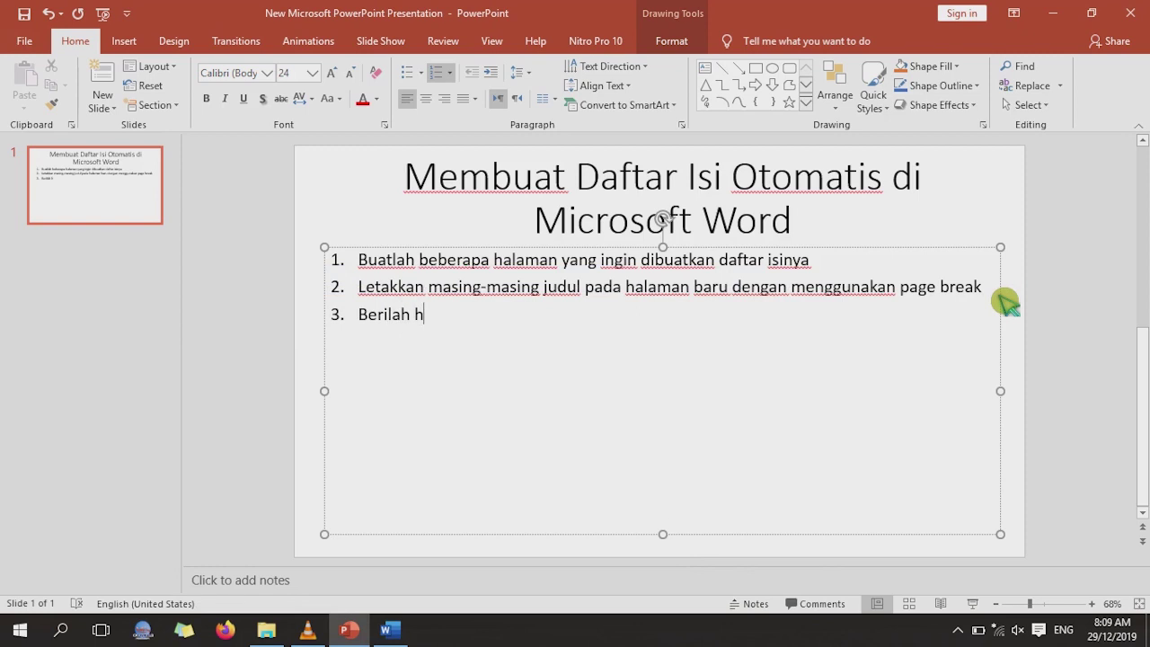
pyautogui.press('BackSpace')
pyautogui.write('nomor halaman')
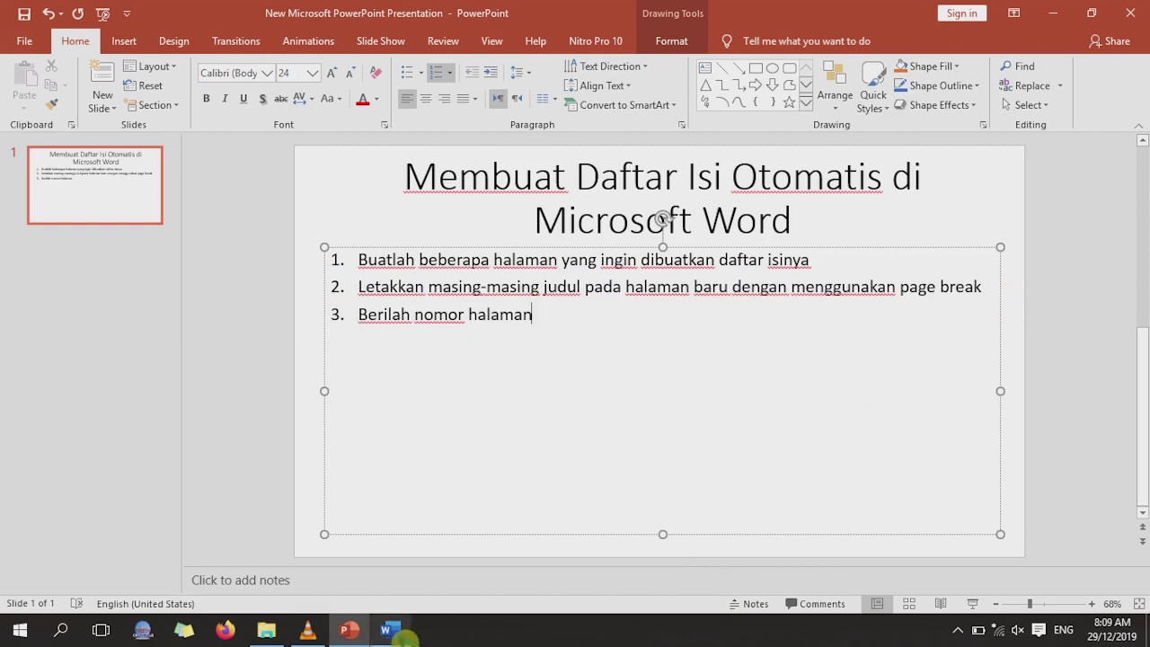
# - Switch to Word and insert page numbers at the bottom of the pages in the Plain Number 3 style
pyautogui.click(401, 636)
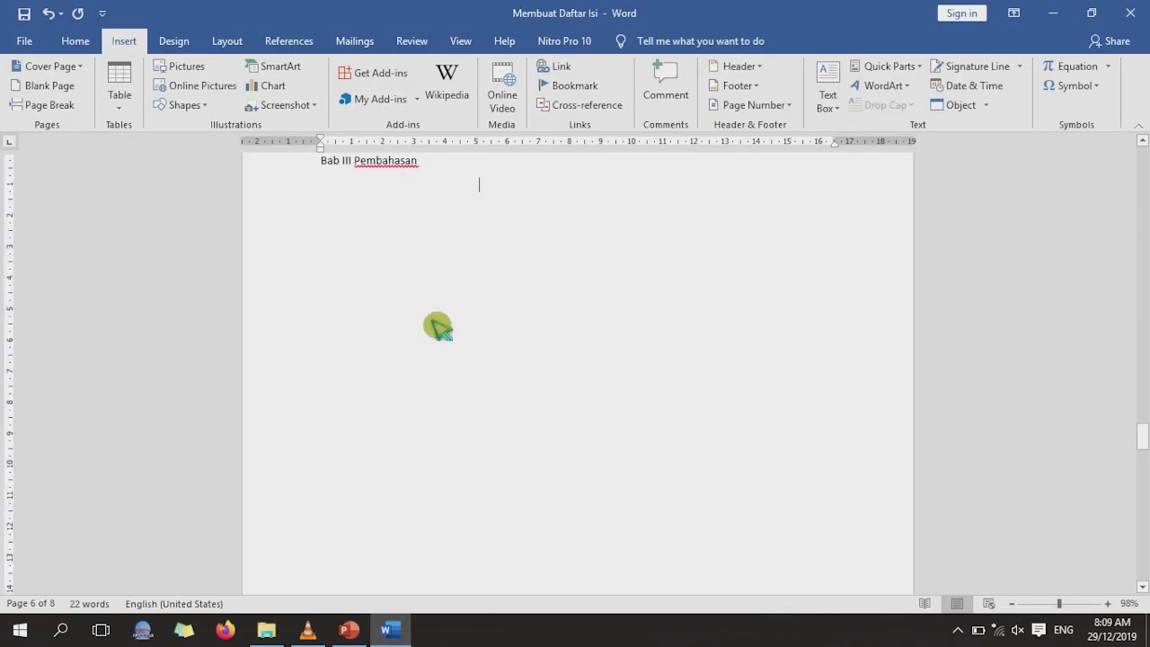
pyautogui.scroll(10, 441, 323)
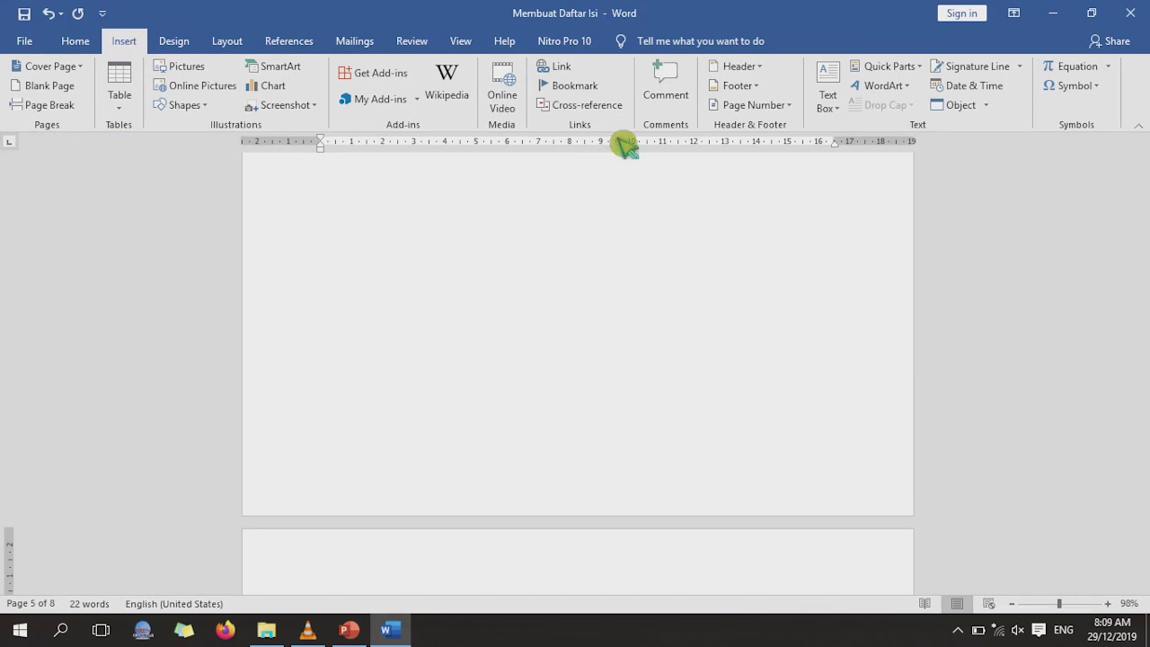
pyautogui.click(748, 106)
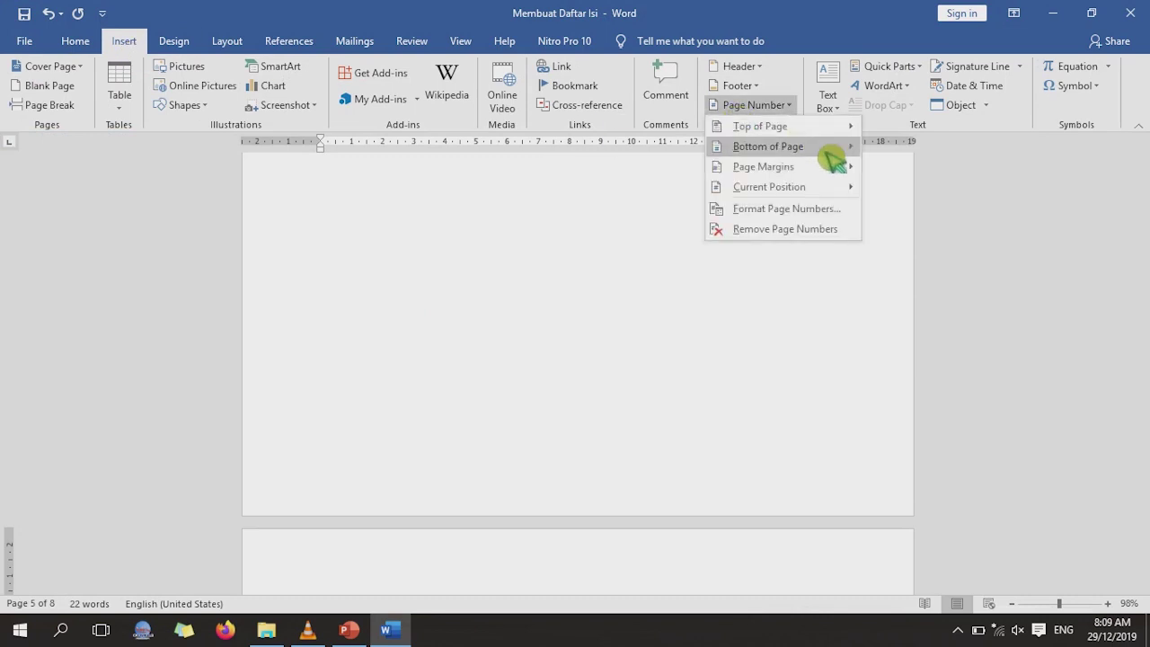
pyautogui.moveTo(830, 155)
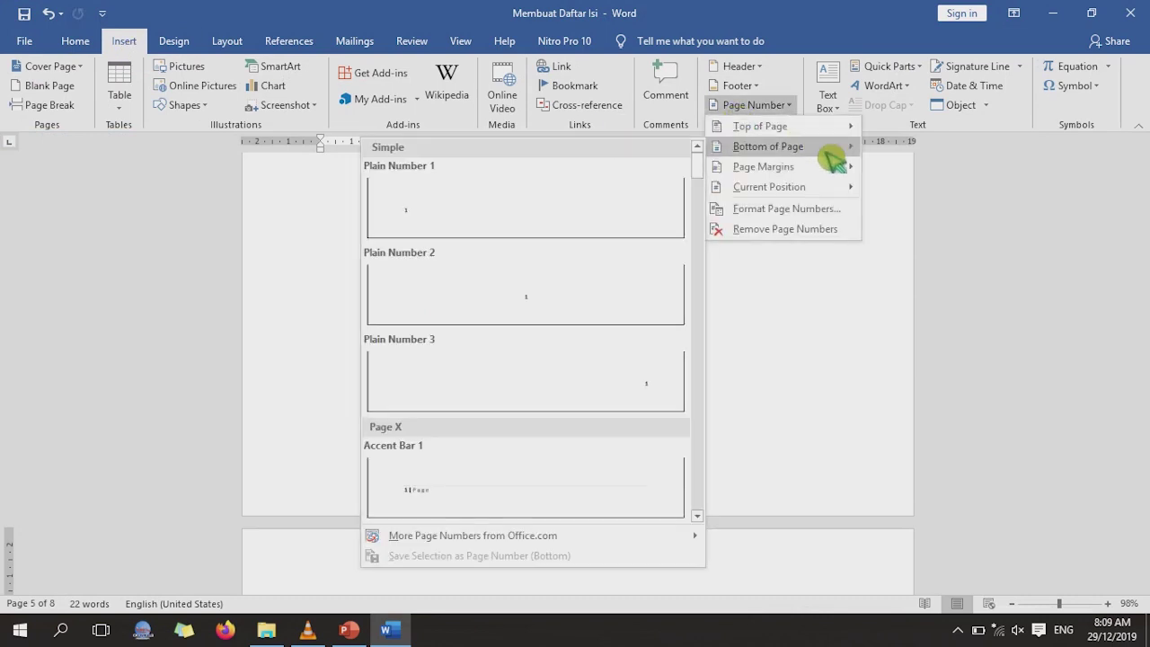
pyautogui.click(664, 409)
pyautogui.scroll(-1, 821, 535)
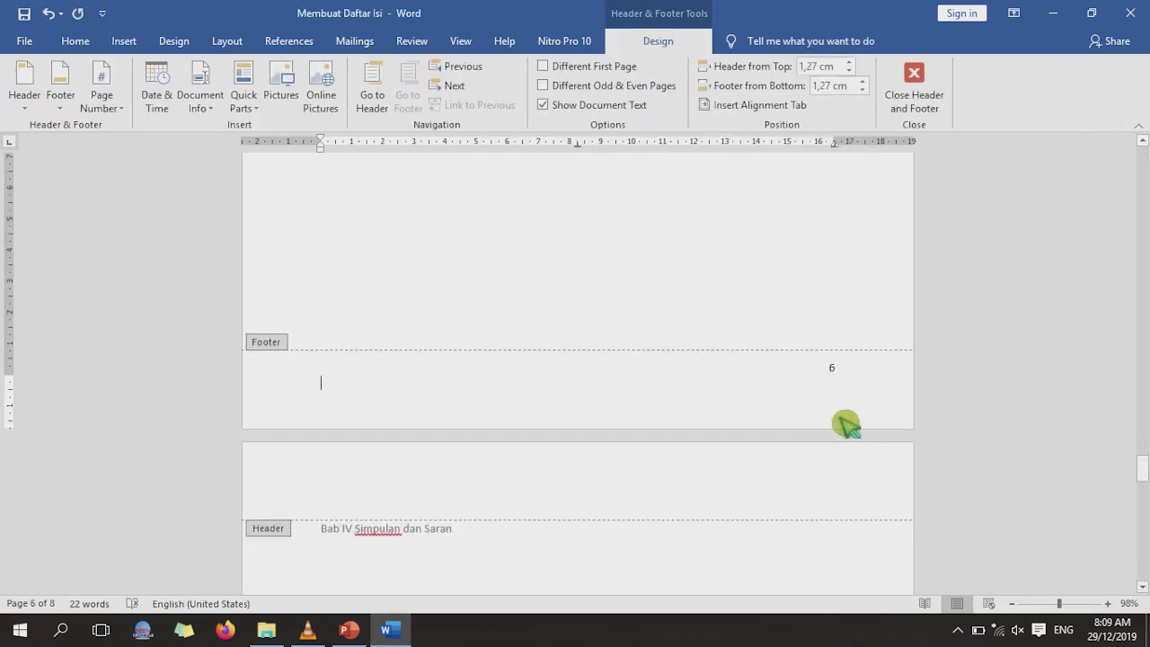
pyautogui.scroll(10, 847, 424)
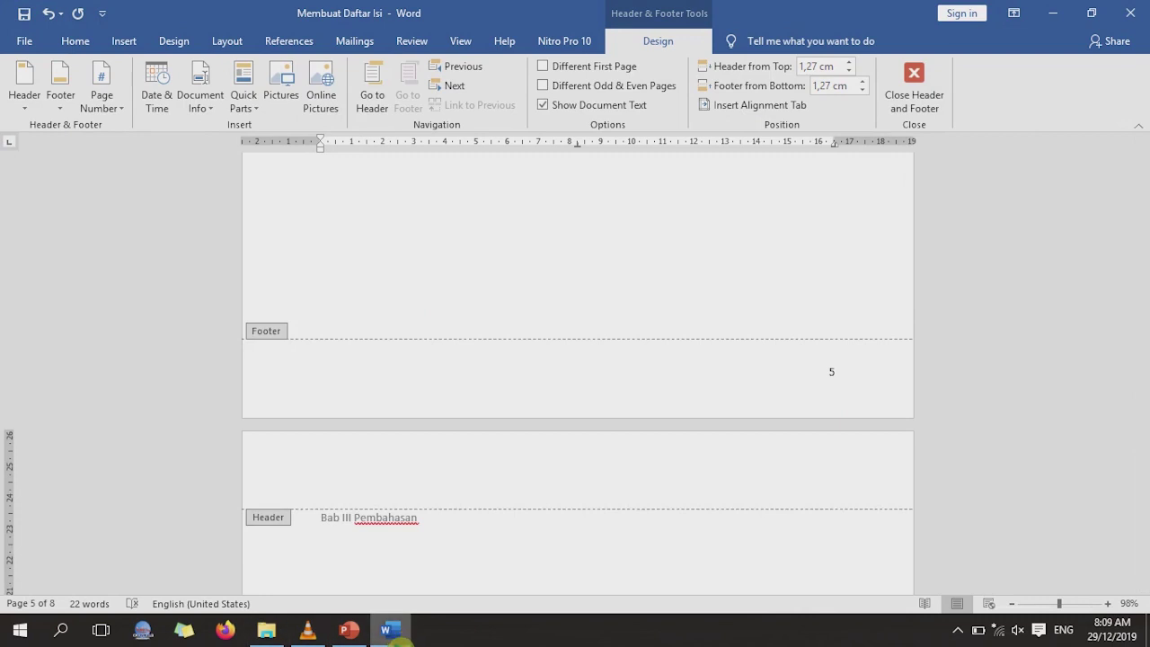
# - Switch to PowerPoint and add the fourth numbered item "Berikan format heading"
pyautogui.click(400, 640)
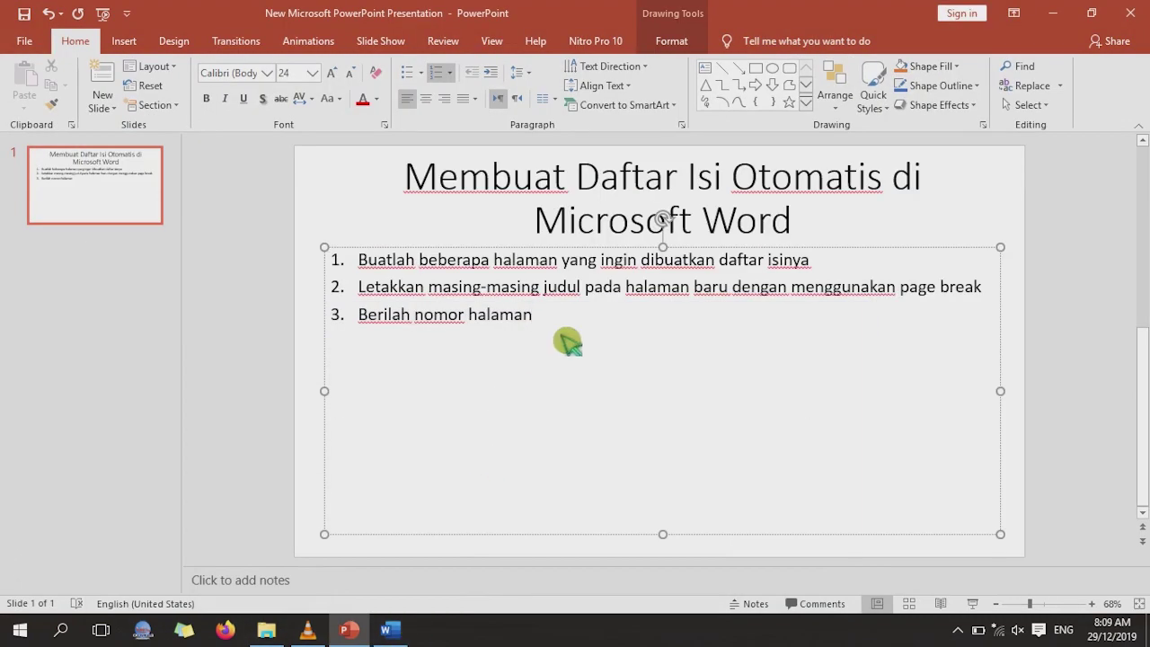
pyautogui.press('Return')
pyautogui.write('B')
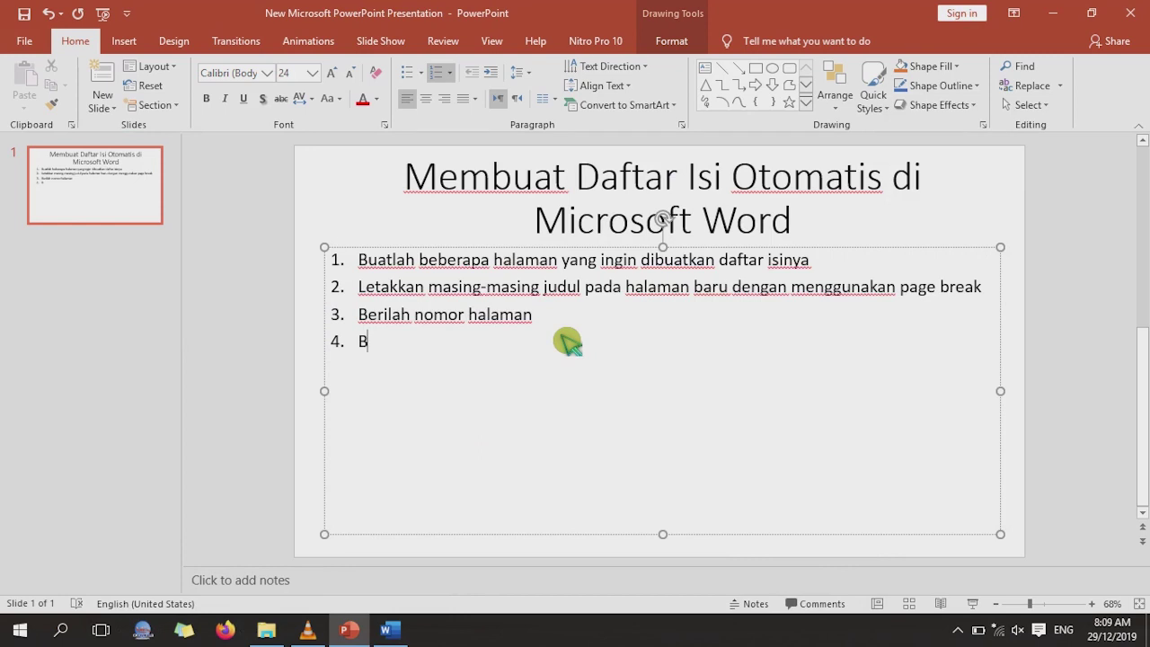
pyautogui.write('erikan for')
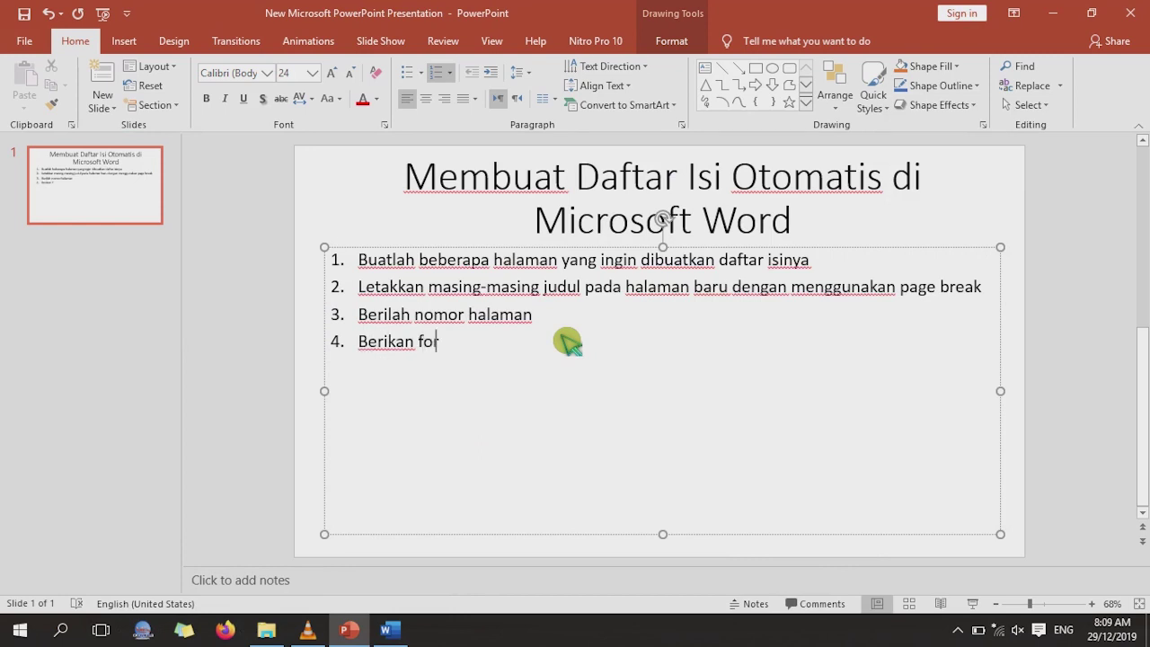
pyautogui.write('mat heading')
# - Switch to Word, go to the first page and leave header and footer editing
pyautogui.click(387, 629)
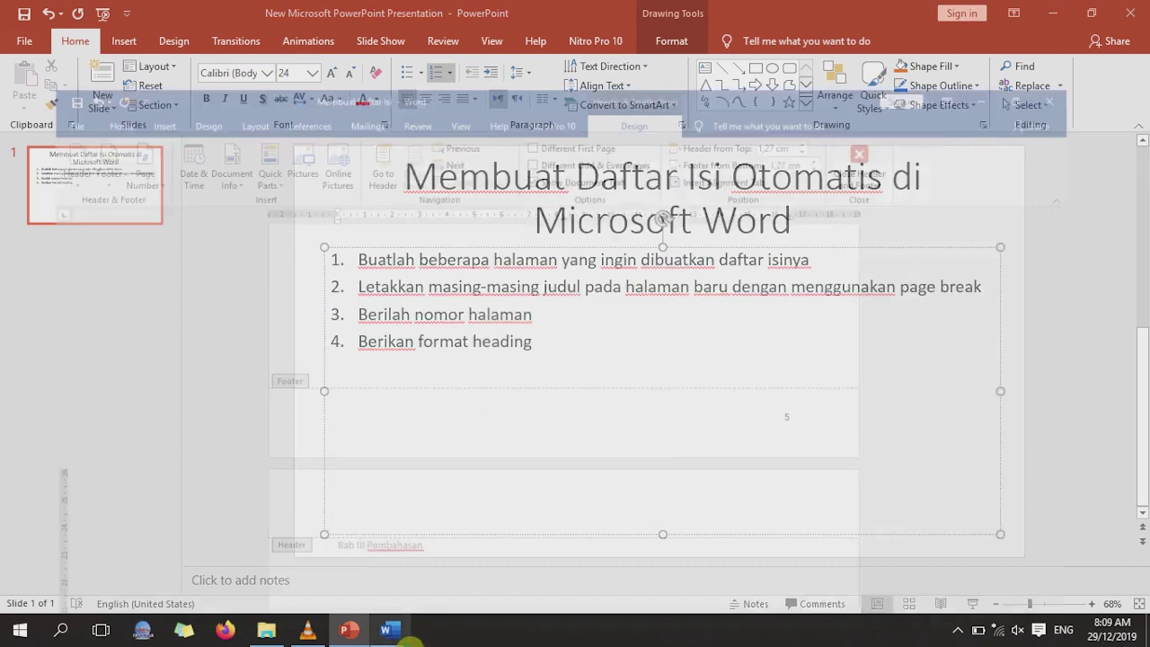
pyautogui.moveTo(1142, 387); pyautogui.dragTo(1141, 158)
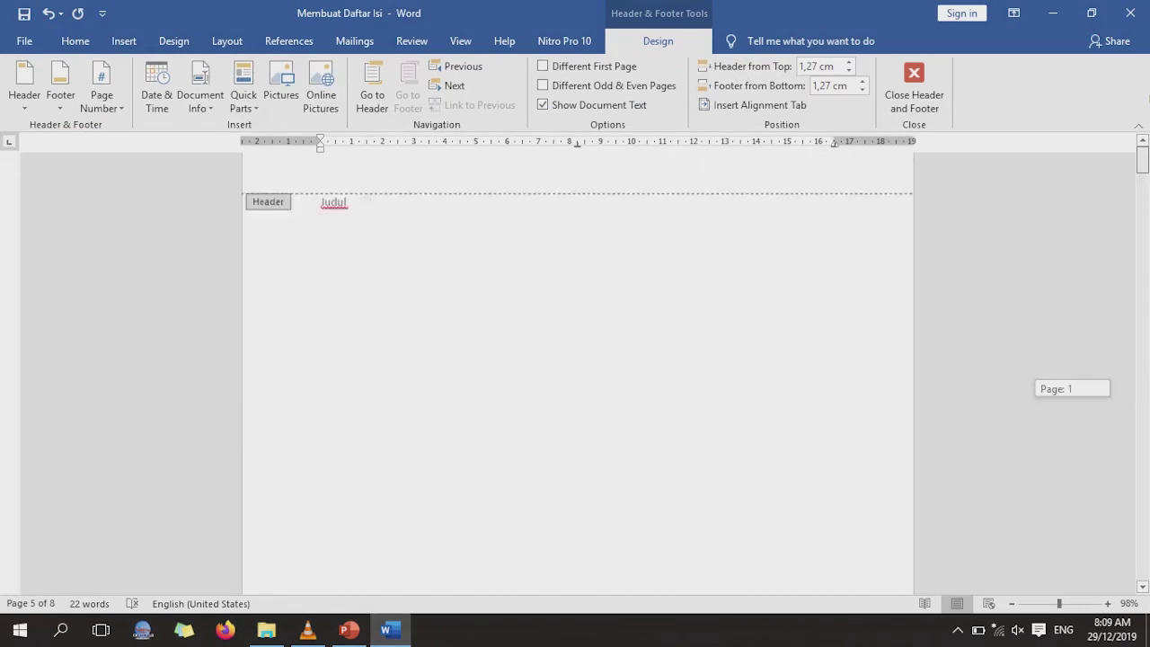
pyautogui.click(337, 268)
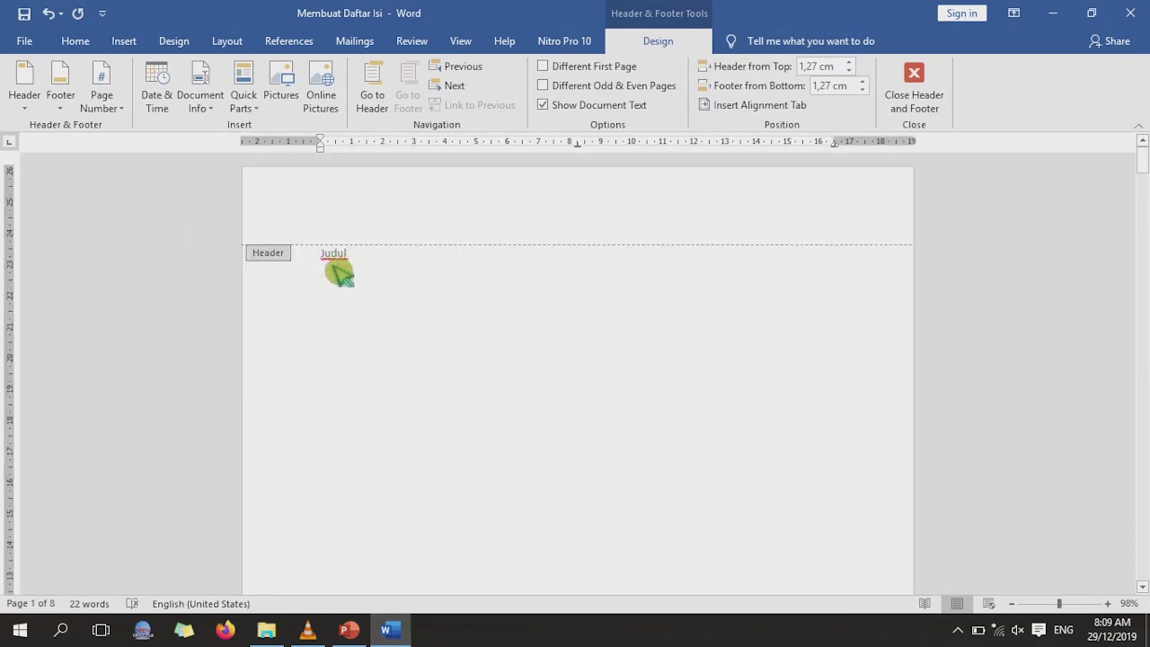
pyautogui.doubleClick(338, 269)
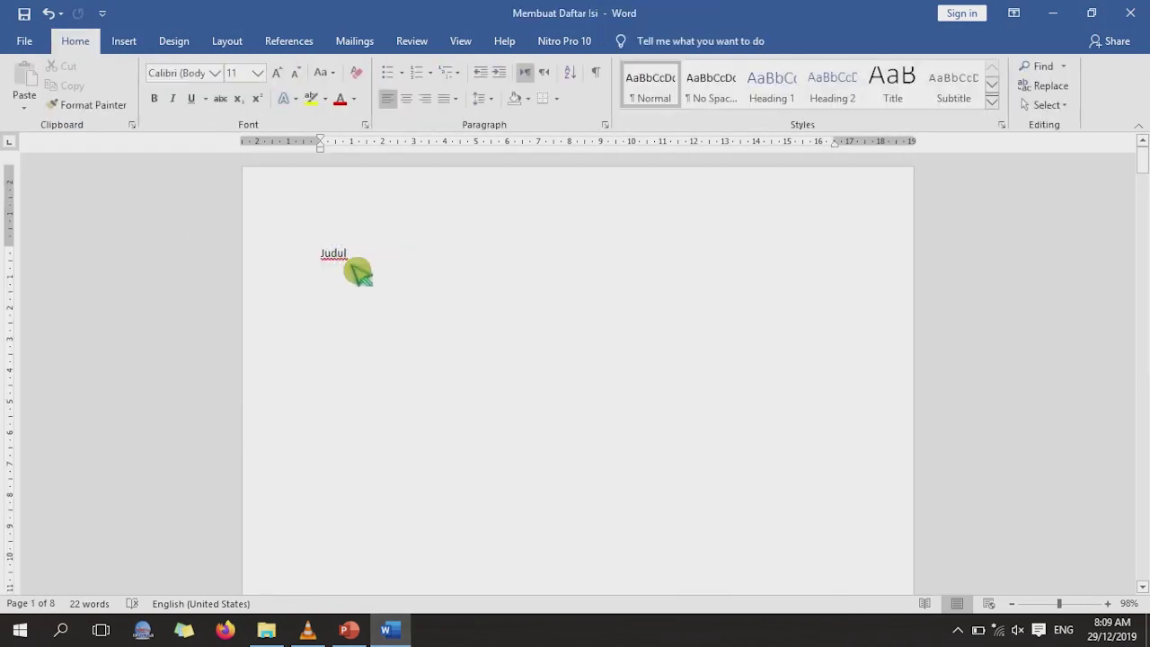
# - Select the heading lines "Judul", "Kata Pengantar", "Daftar Isi" and "Bab I Pendahuluan" together as one multiple selection
pyautogui.doubleClick(354, 267)
pyautogui.scroll(-4, 386, 492)
pyautogui.scroll(-8, 386, 499)
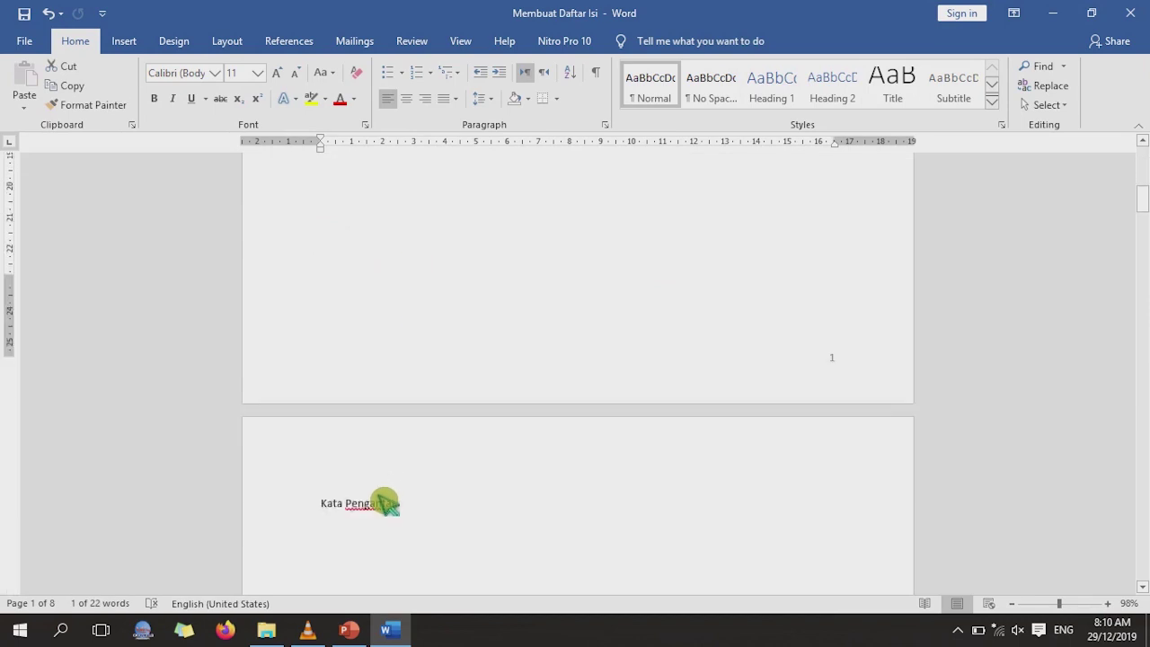
pyautogui.keyDown('ctrl'); pyautogui.click(452, 463); pyautogui.keyUp('ctrl')
pyautogui.scroll(-15, 410, 553)
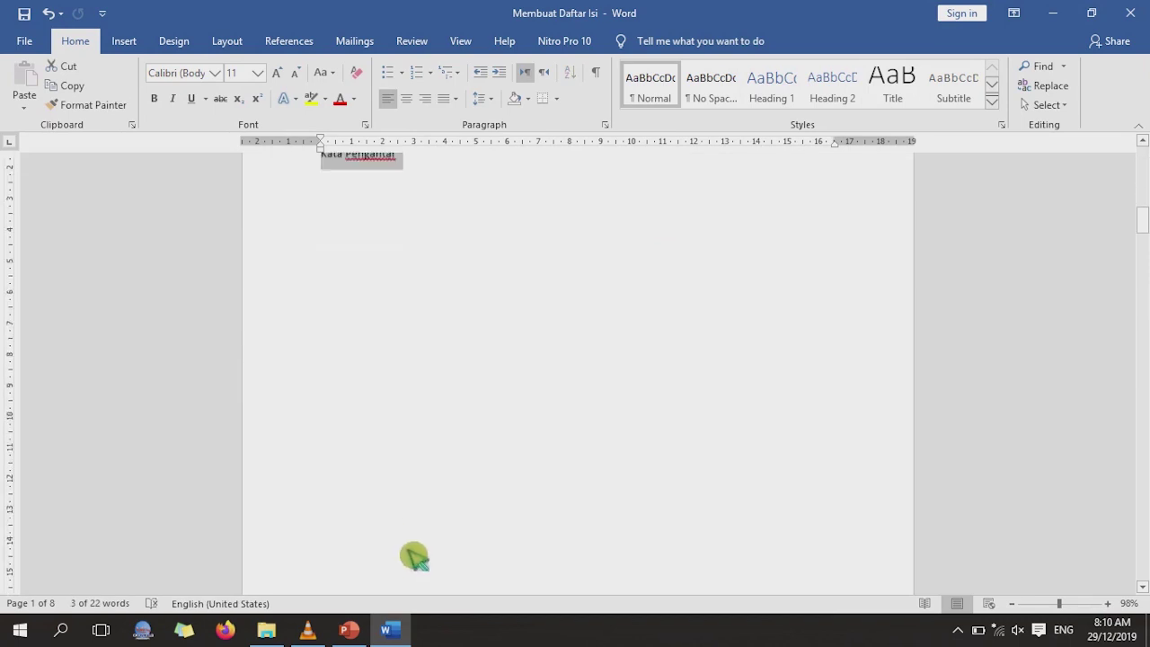
pyautogui.keyDown('ctrl'); pyautogui.click(335, 471); pyautogui.keyUp('ctrl')
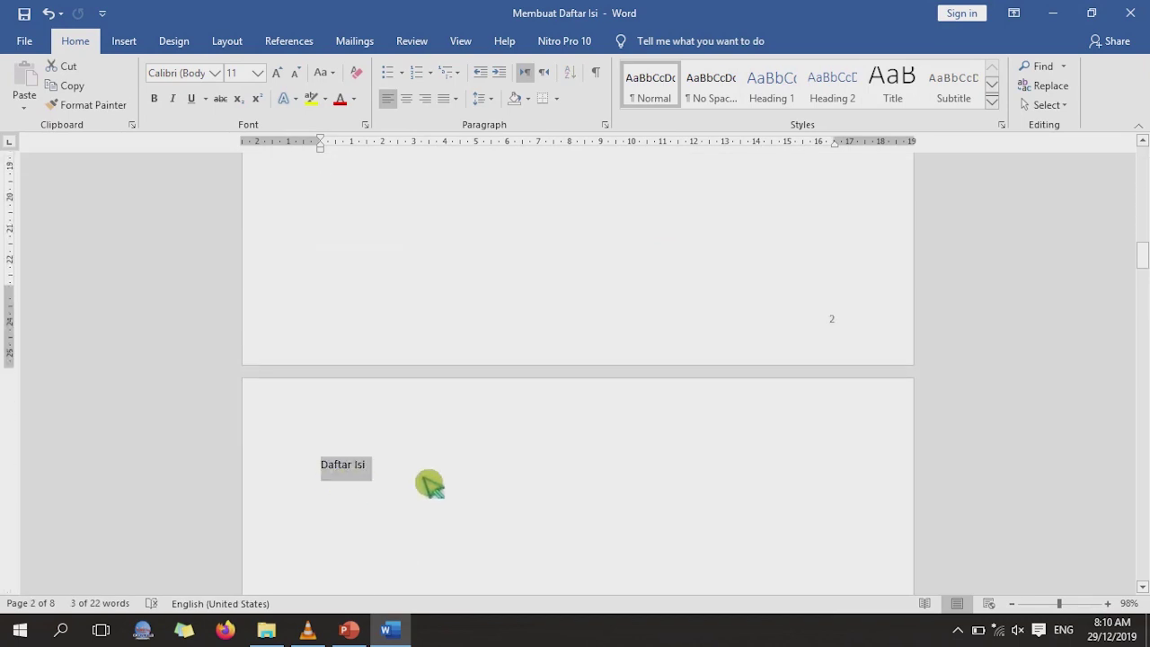
pyautogui.scroll(-5, 422, 512)
pyautogui.scroll(-10, 344, 584)
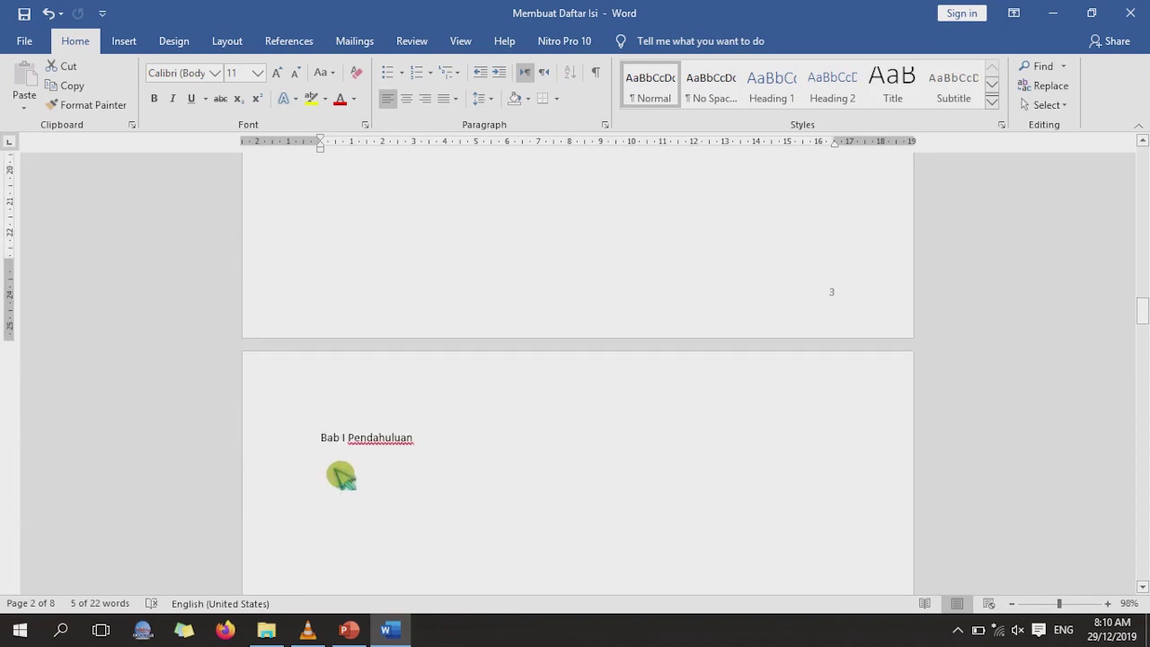
pyautogui.moveTo(329, 445); pyautogui.dragTo(468, 474)
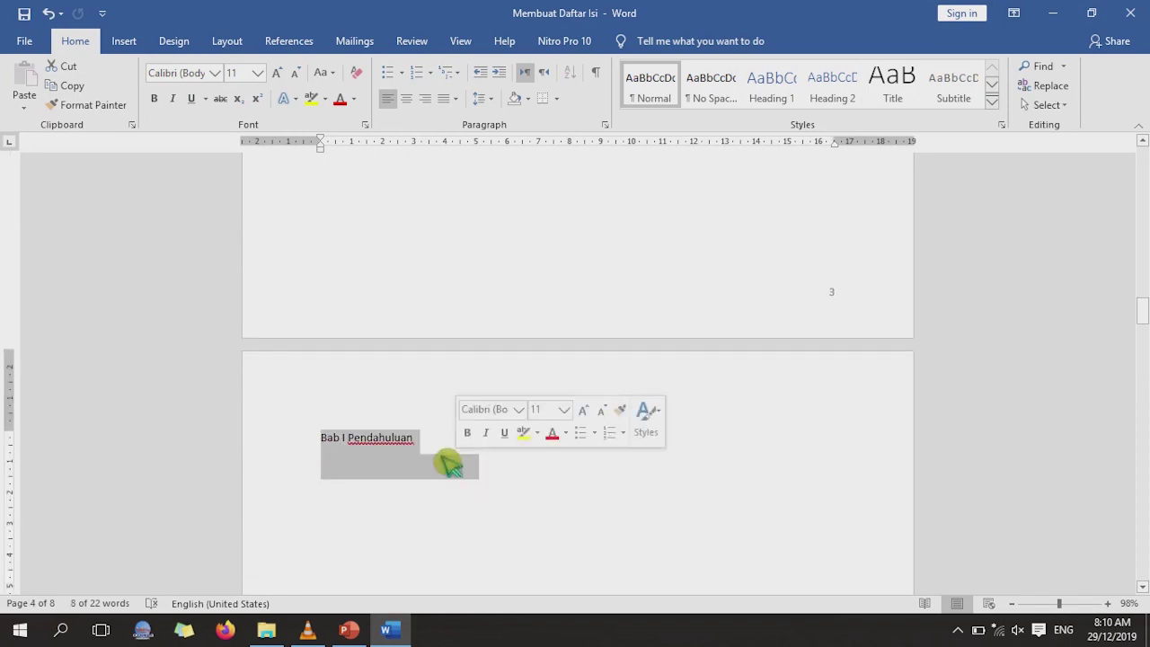
# - Add "Bab II Kajian Teori", "Bab III Pembahasan", "Bab IV Simpulan dan Saran" and "Daftar Pustaka" to the heading selection
pyautogui.scroll(-15, 437, 493)
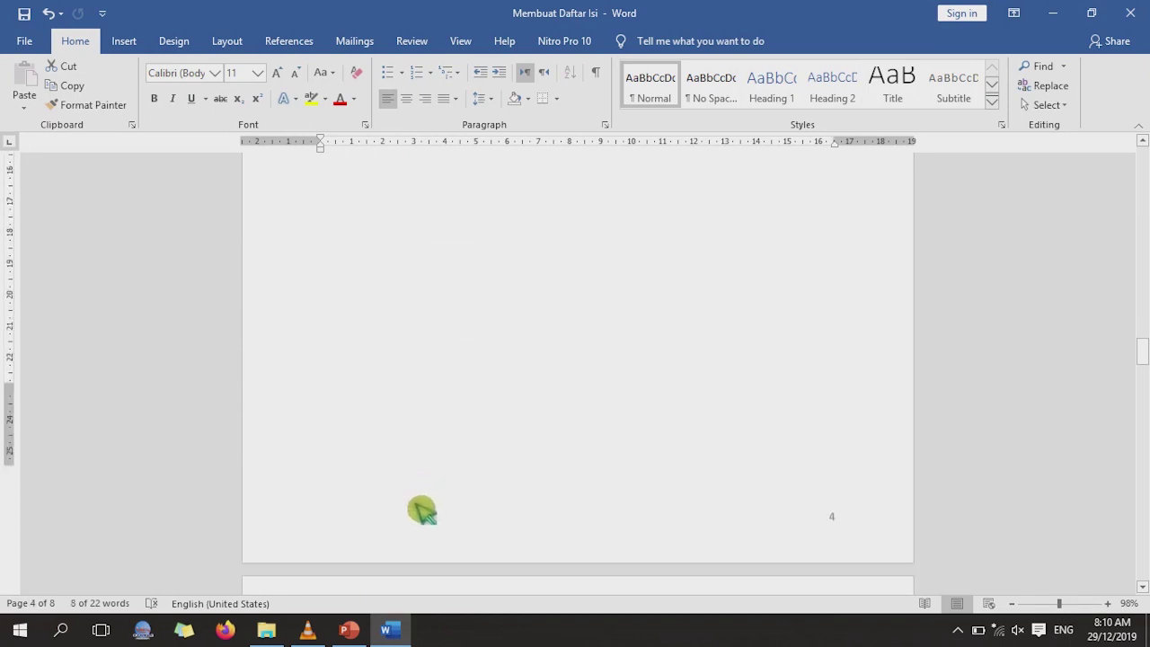
pyautogui.keyDown('ctrl'); pyautogui.moveTo(329, 426); pyautogui.dragTo(462, 437); pyautogui.keyUp('ctrl')
pyautogui.scroll(-5, 419, 512)
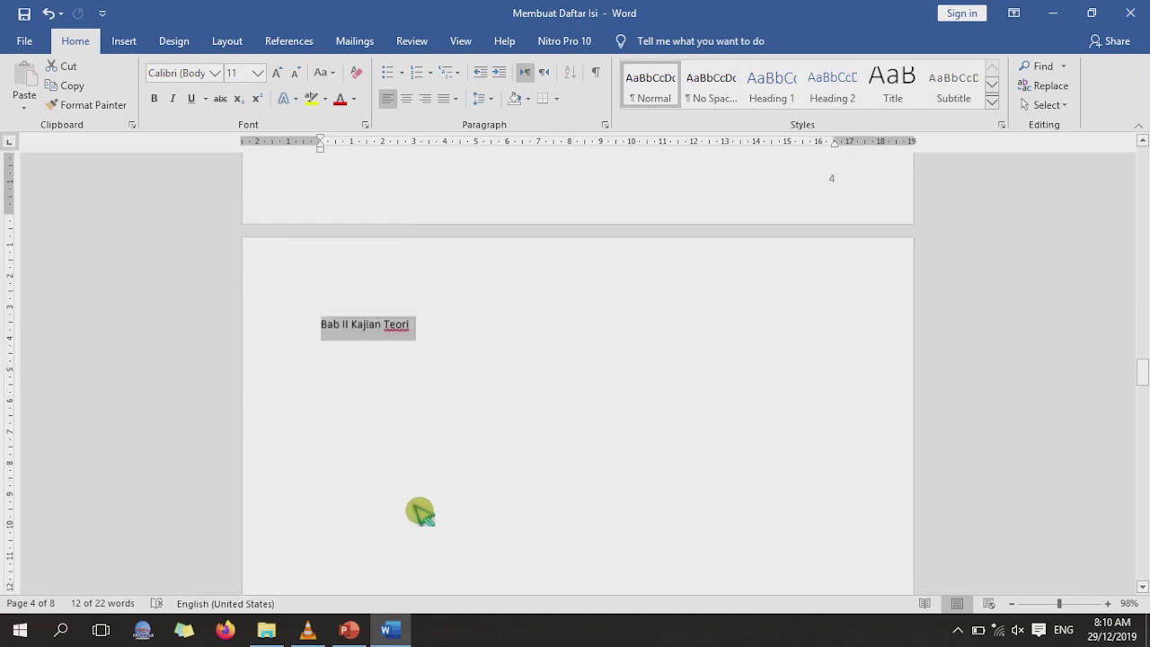
pyautogui.scroll(-8, 419, 515)
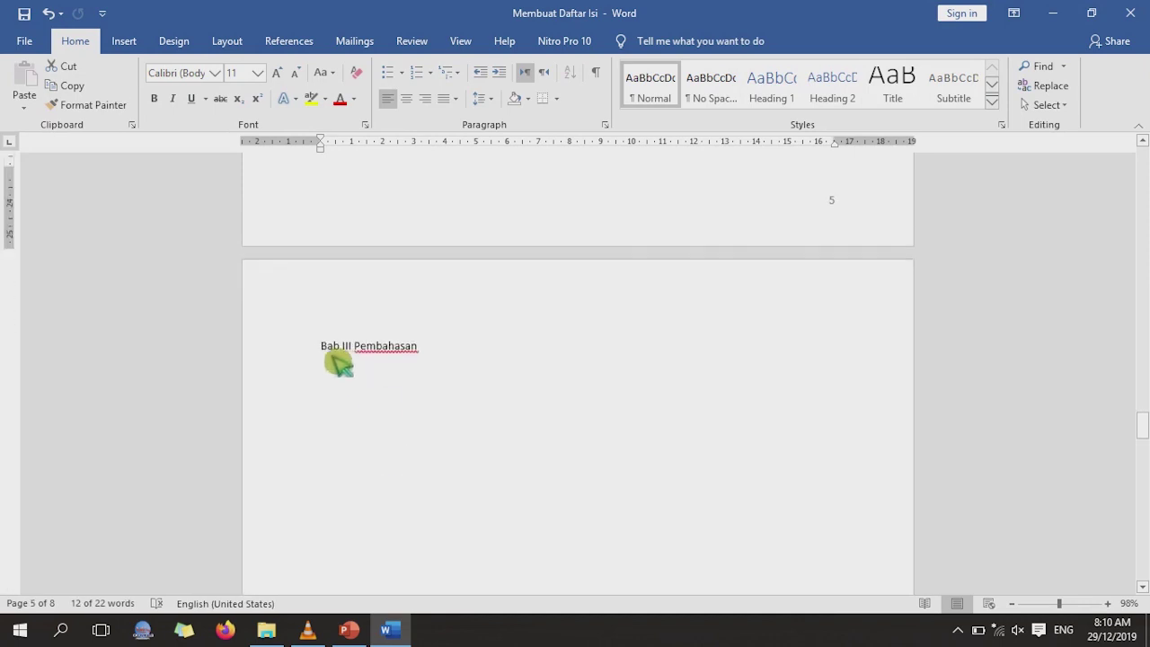
pyautogui.keyDown('ctrl'); pyautogui.moveTo(322, 351); pyautogui.dragTo(439, 367); pyautogui.keyUp('ctrl')
pyautogui.scroll(-15, 395, 485)
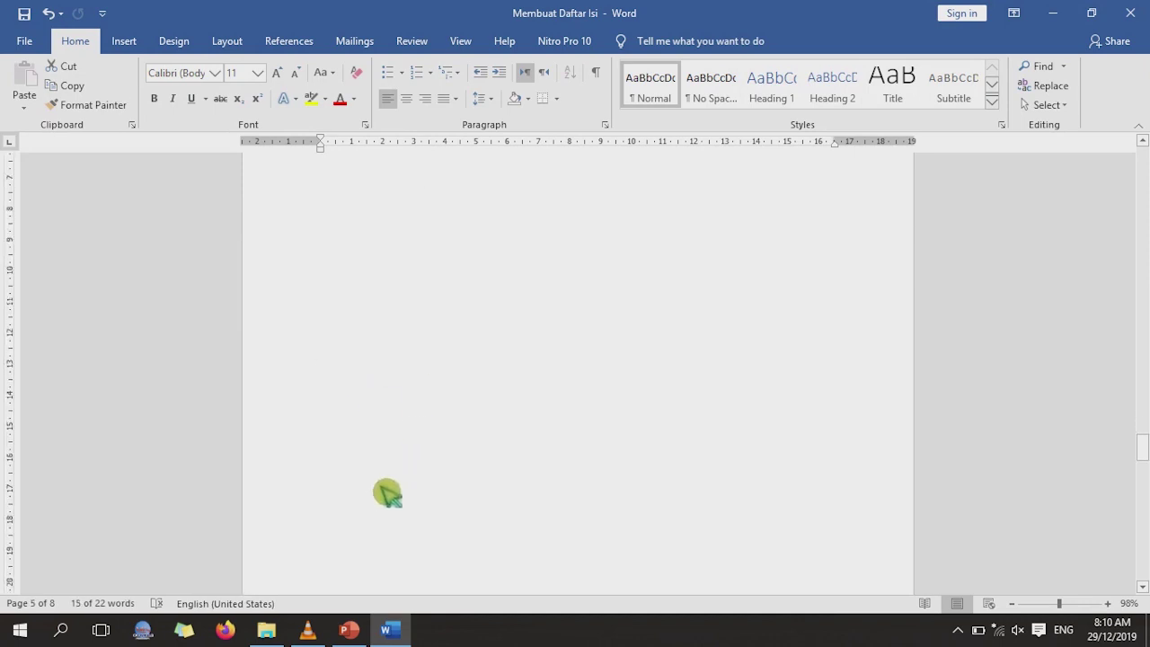
pyautogui.scroll(-5, 368, 503)
pyautogui.keyDown('ctrl'); pyautogui.moveTo(322, 322); pyautogui.dragTo(515, 323); pyautogui.keyUp('ctrl')
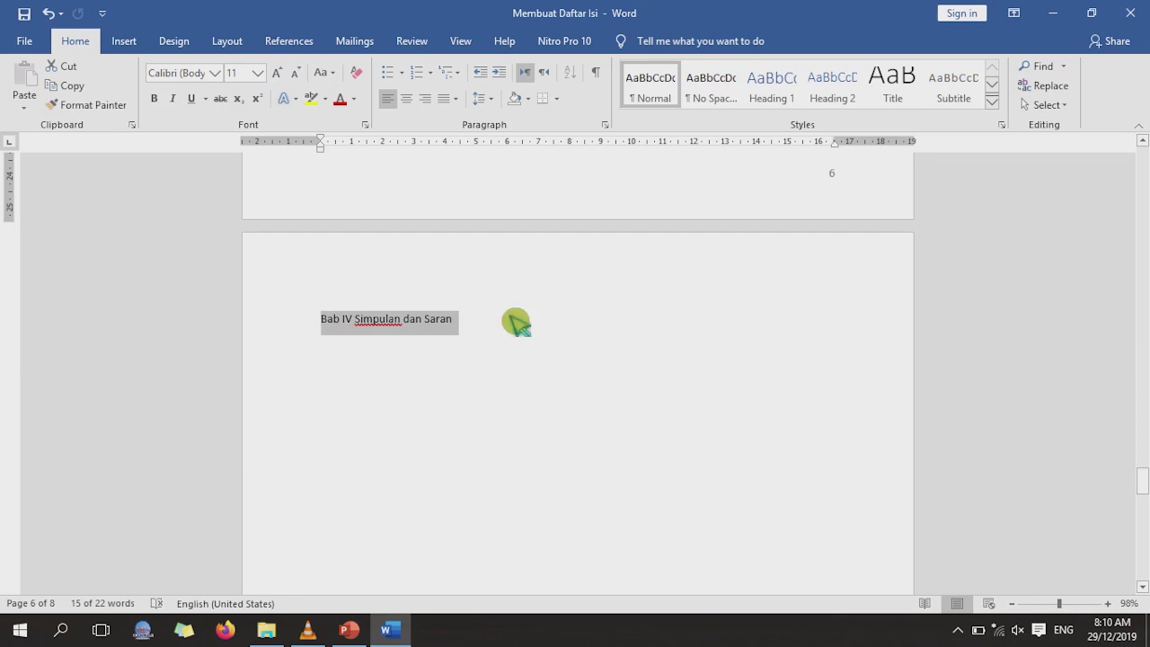
pyautogui.scroll(-15, 455, 435)
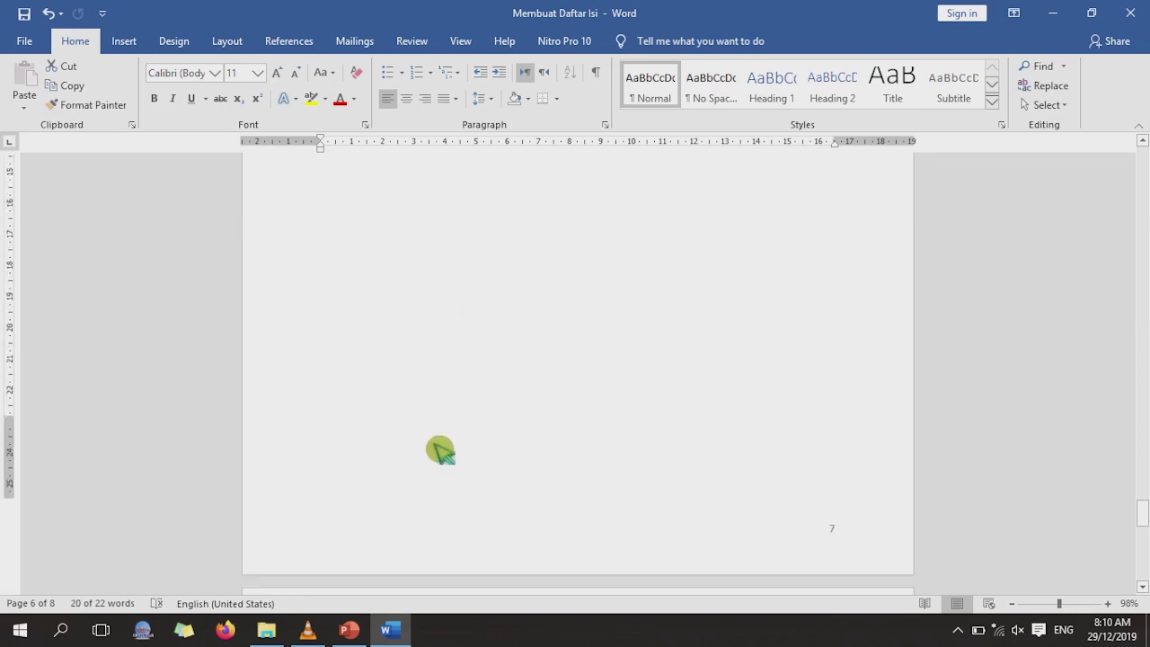
pyautogui.keyDown('ctrl'); pyautogui.moveTo(320, 415); pyautogui.dragTo(467, 423); pyautogui.keyUp('ctrl')
pyautogui.scroll(-5, 423, 511)
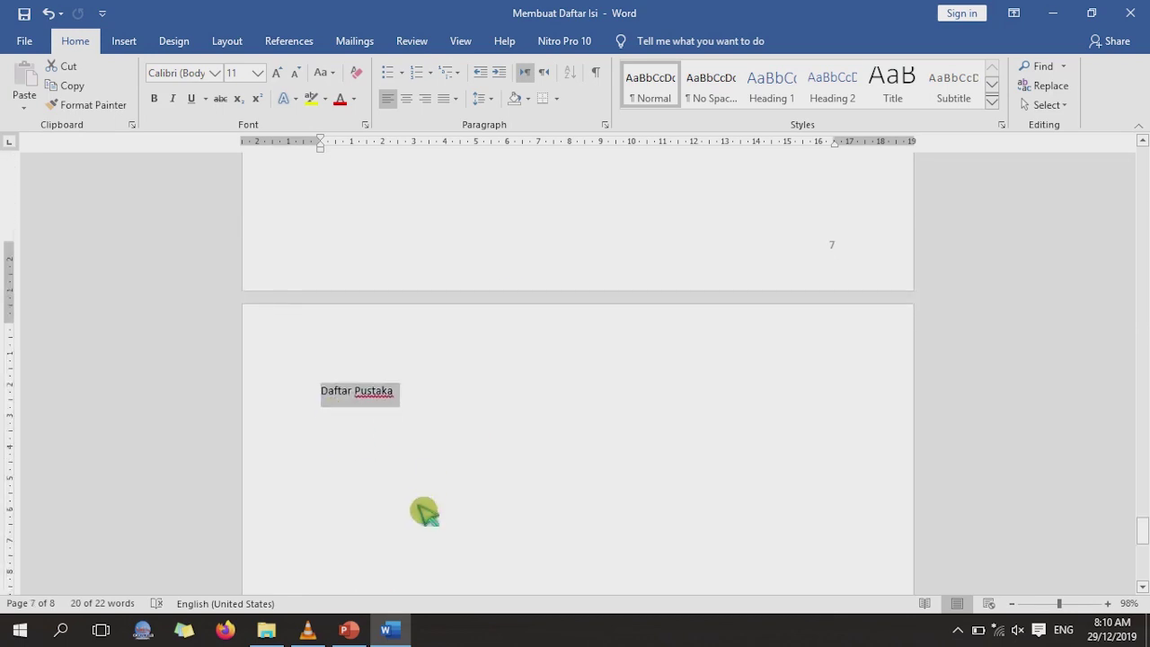
# - Apply the Heading 1 style to all the selected heading lines and center them
pyautogui.scroll(-3, 406, 535)
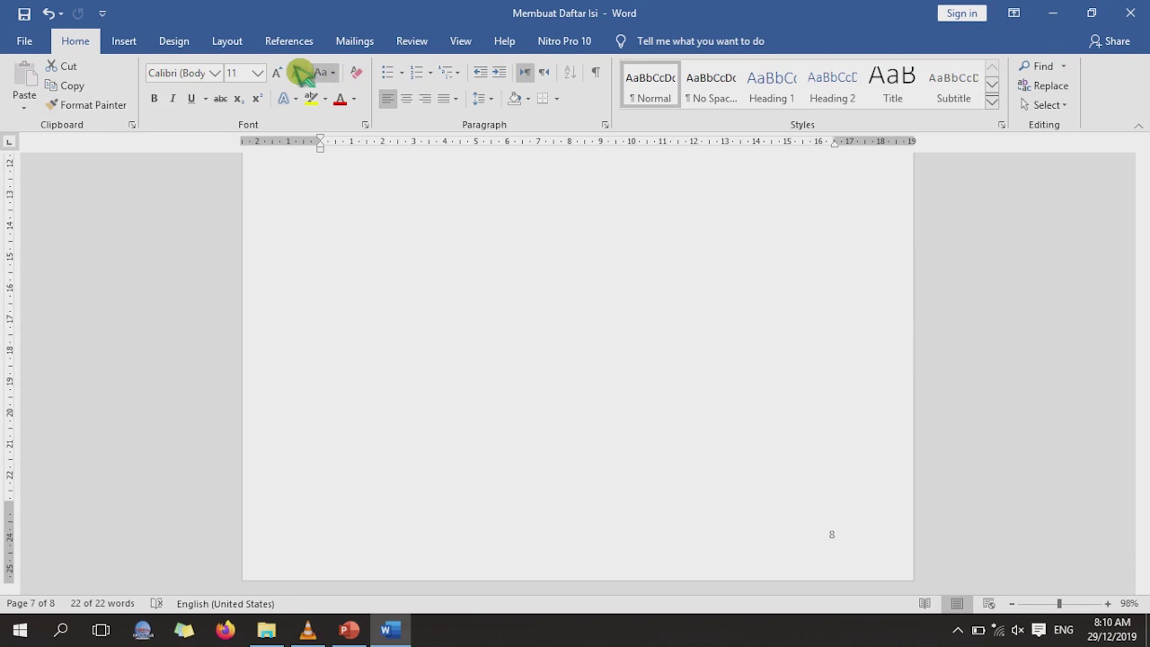
pyautogui.click(125, 43)
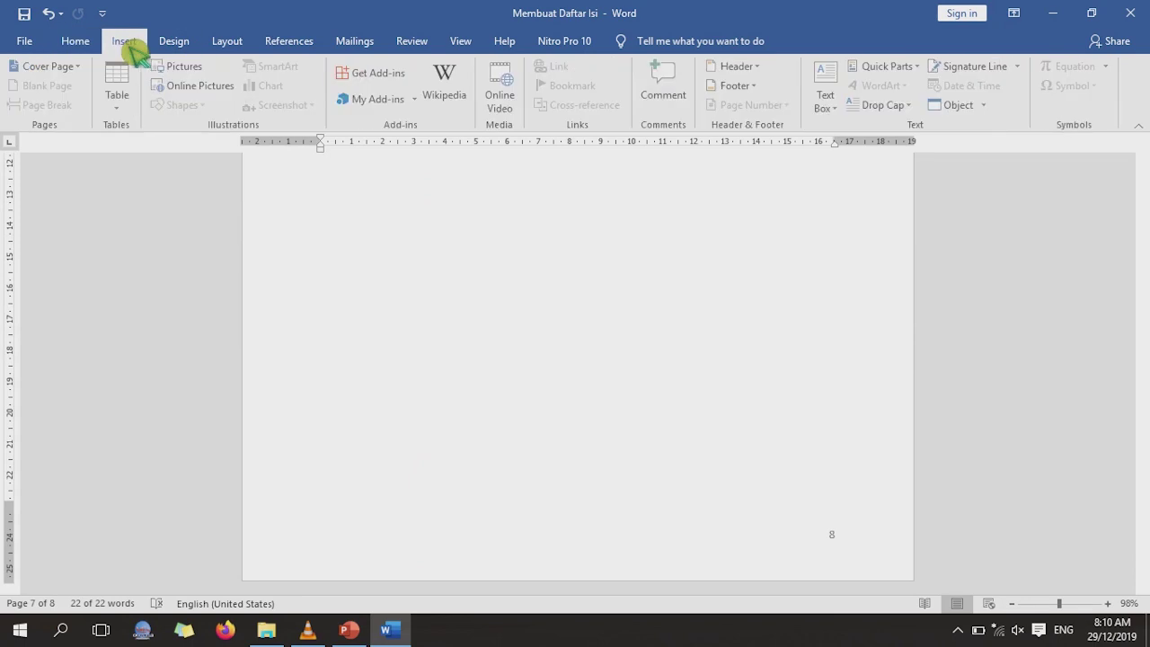
pyautogui.click(76, 45)
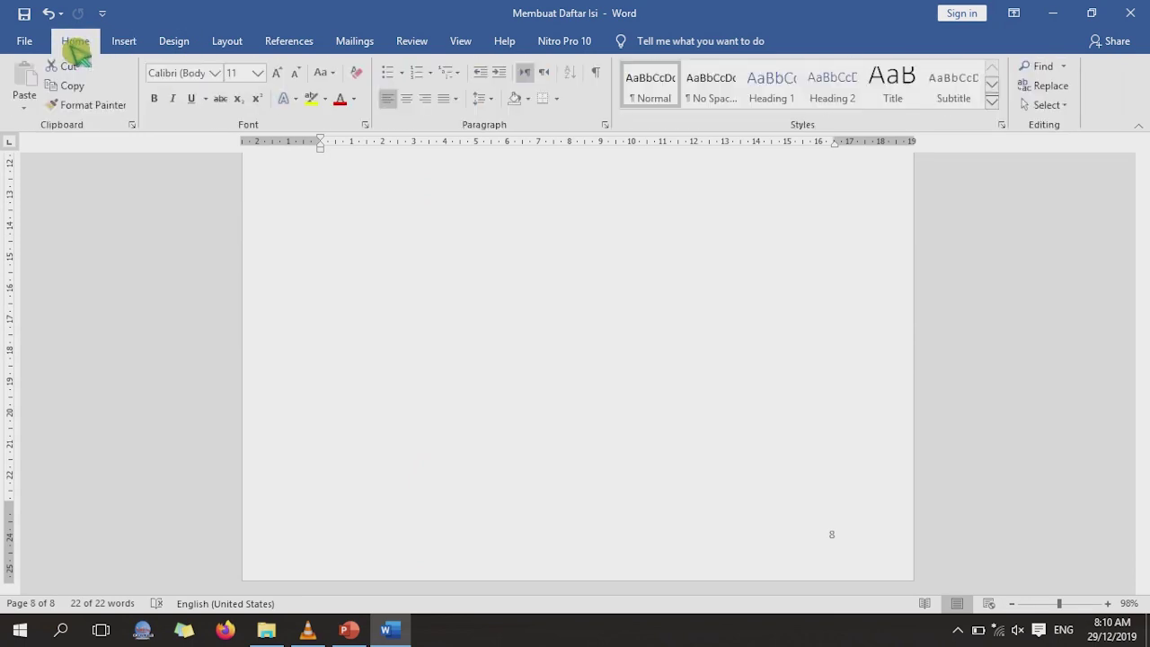
pyautogui.click(786, 90)
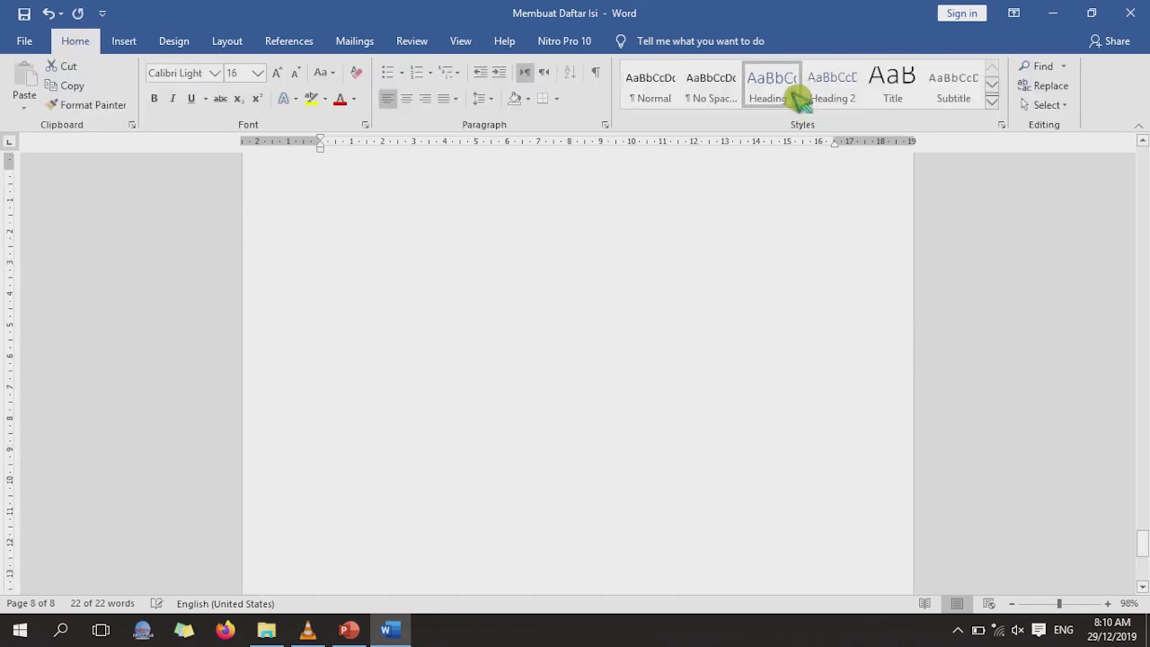
pyautogui.click(407, 99)
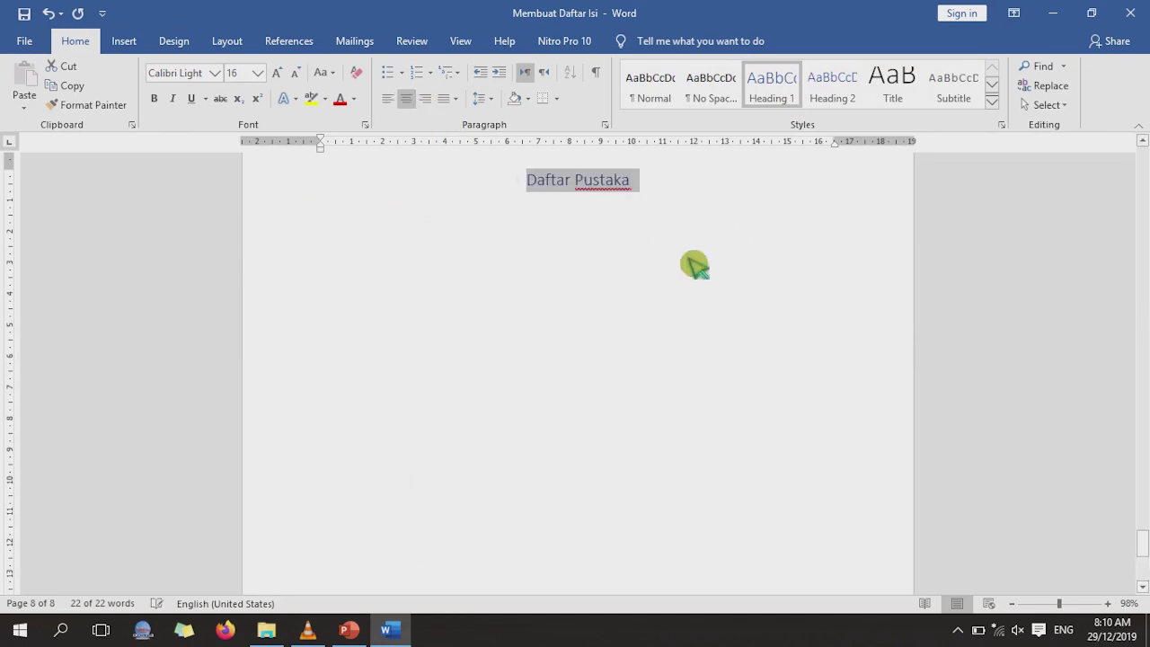
# - Look over the formatted headings from the document's start to the "Daftar Isi" page and switch to the PowerPoint list of steps
pyautogui.scroll(8, 896, 458)
pyautogui.moveTo(1143, 526); pyautogui.dragTo(1142, 166)
pyautogui.scroll(-10, 595, 359)
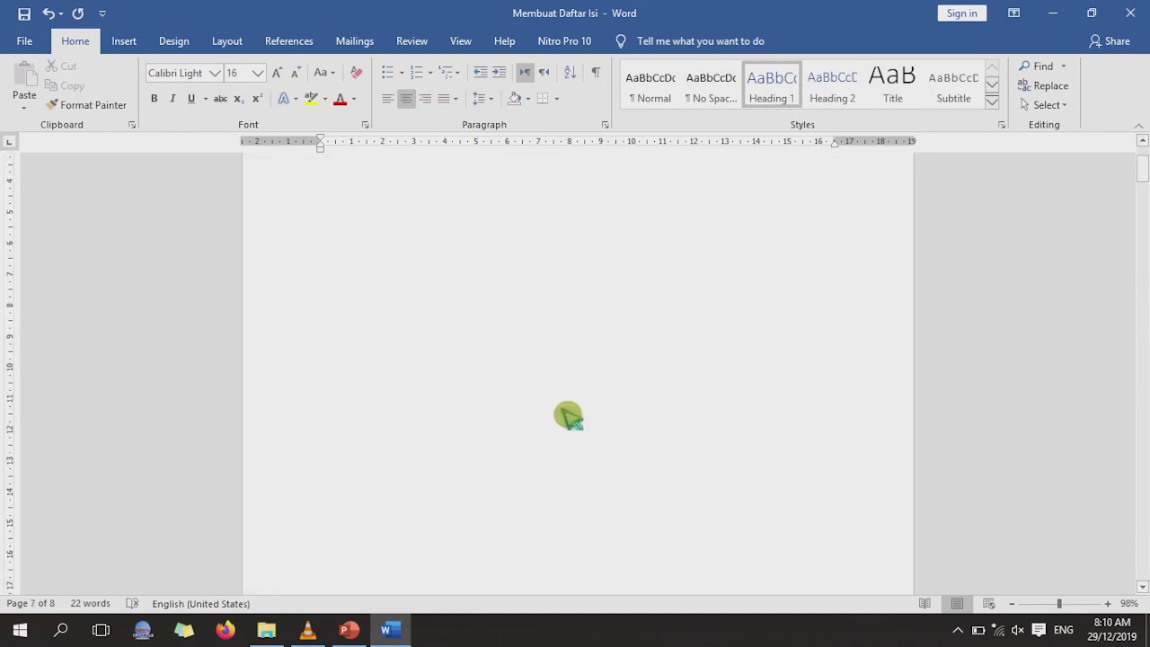
pyautogui.scroll(-10, 624, 359)
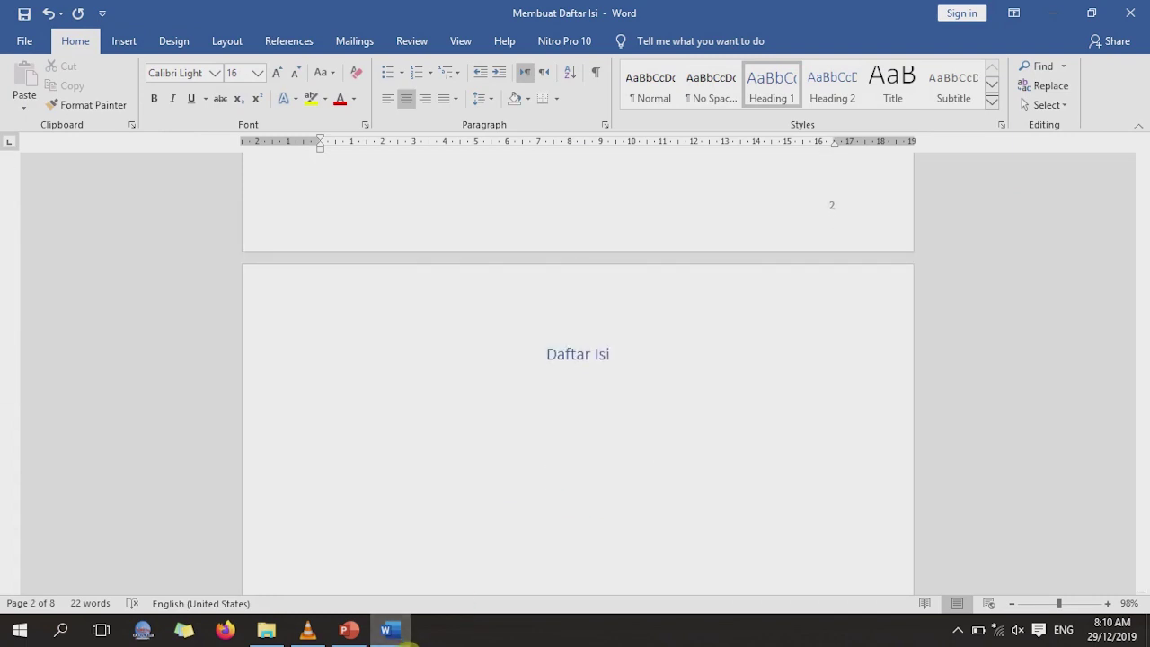
pyautogui.click(404, 632)
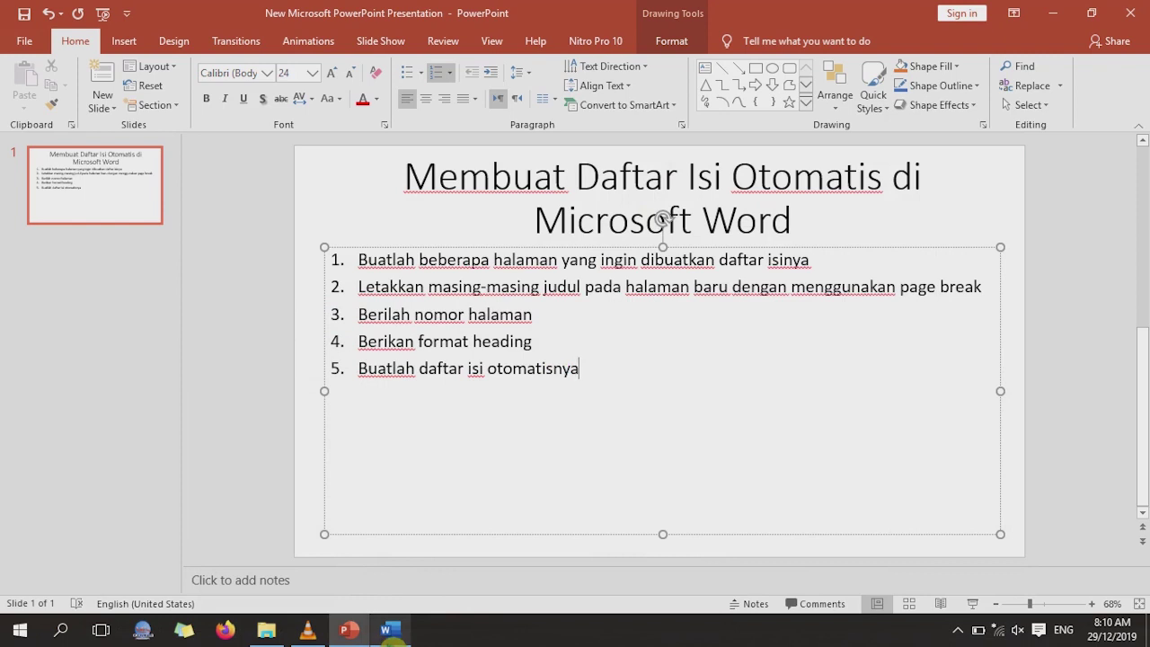
# - Switch back to Word and insert the built-in Automatic Table 1 table of contents on a new line below the "Daftar Isi" heading
pyautogui.click(388, 630)
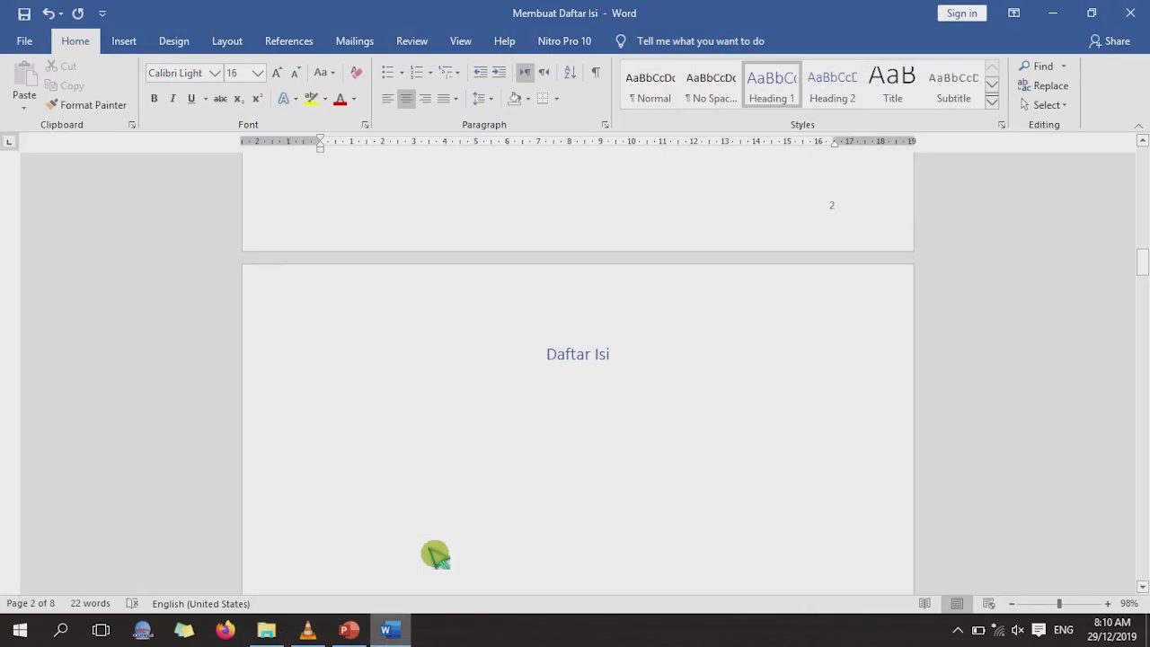
pyautogui.click(637, 372)
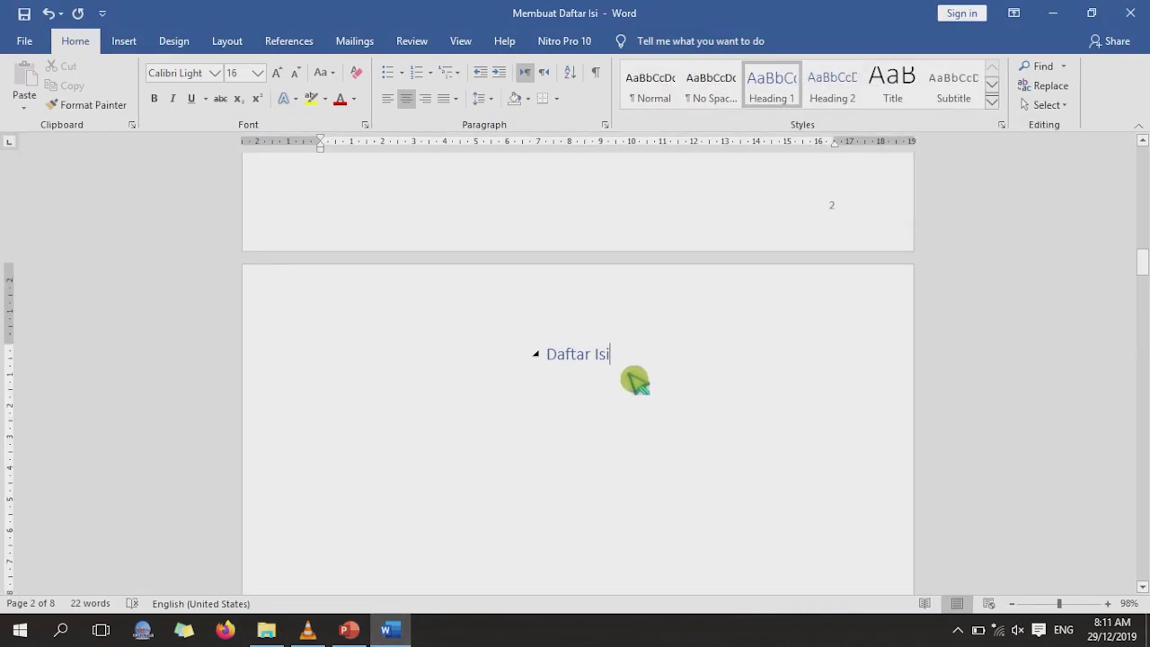
pyautogui.press('Return')
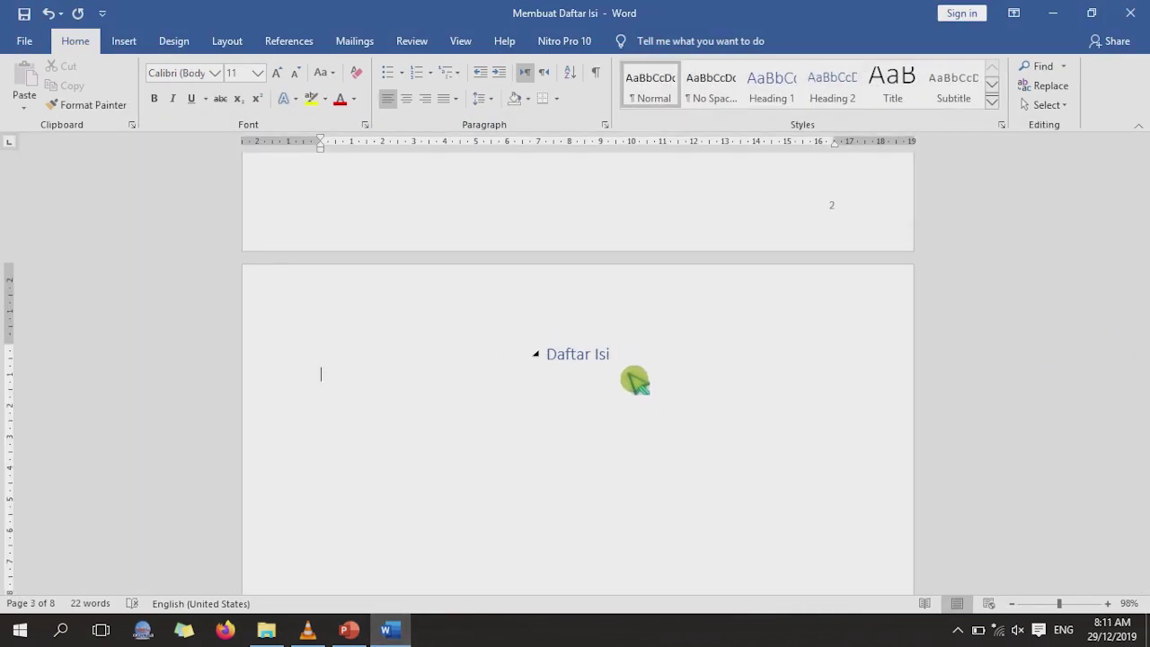
pyautogui.click(294, 42)
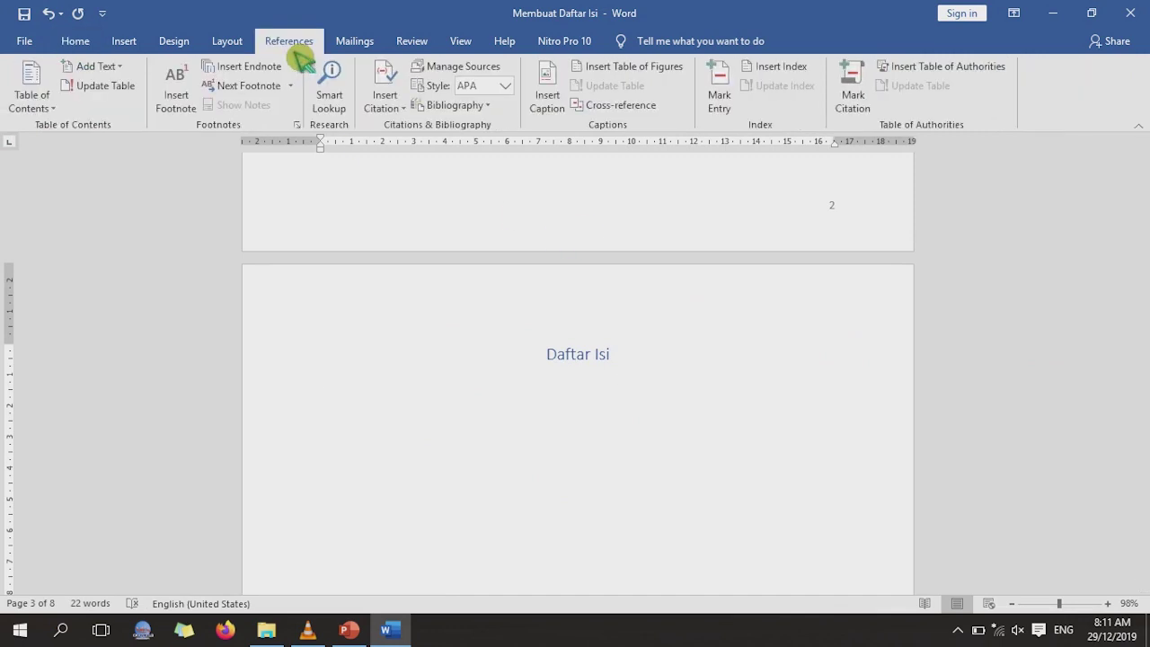
pyautogui.click(62, 118)
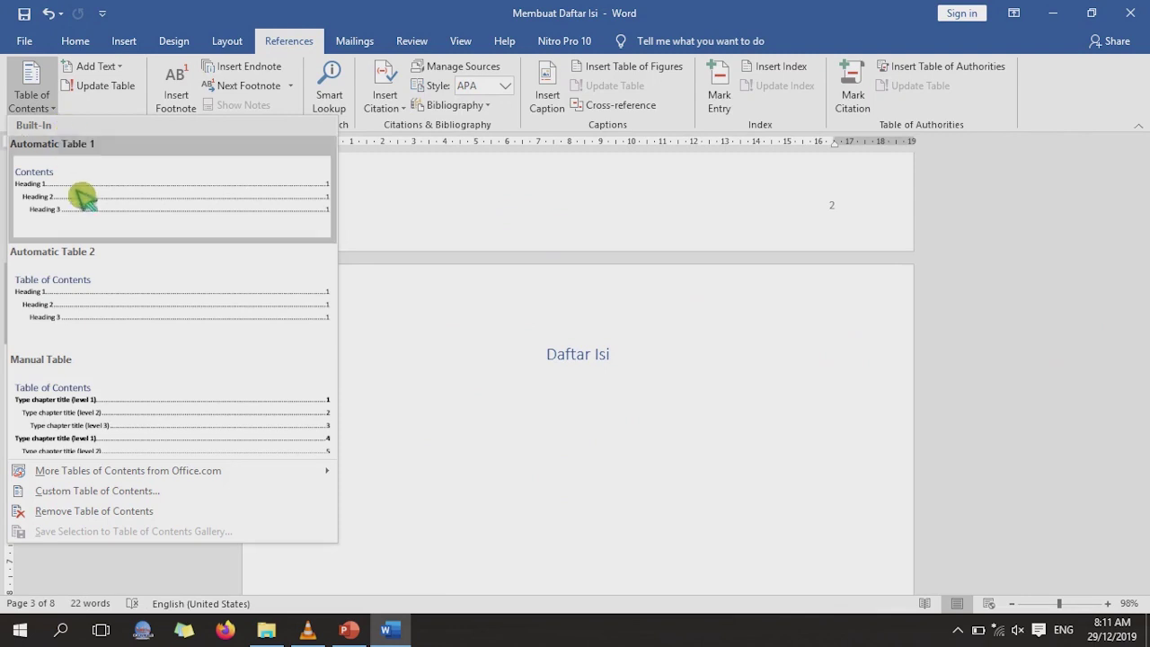
pyautogui.click(104, 224)
# - Check the entries and page numbers of the inserted table of contents, and switch to PowerPoint
pyautogui.scroll(-5, 209, 270)
pyautogui.scroll(5, 698, 405)
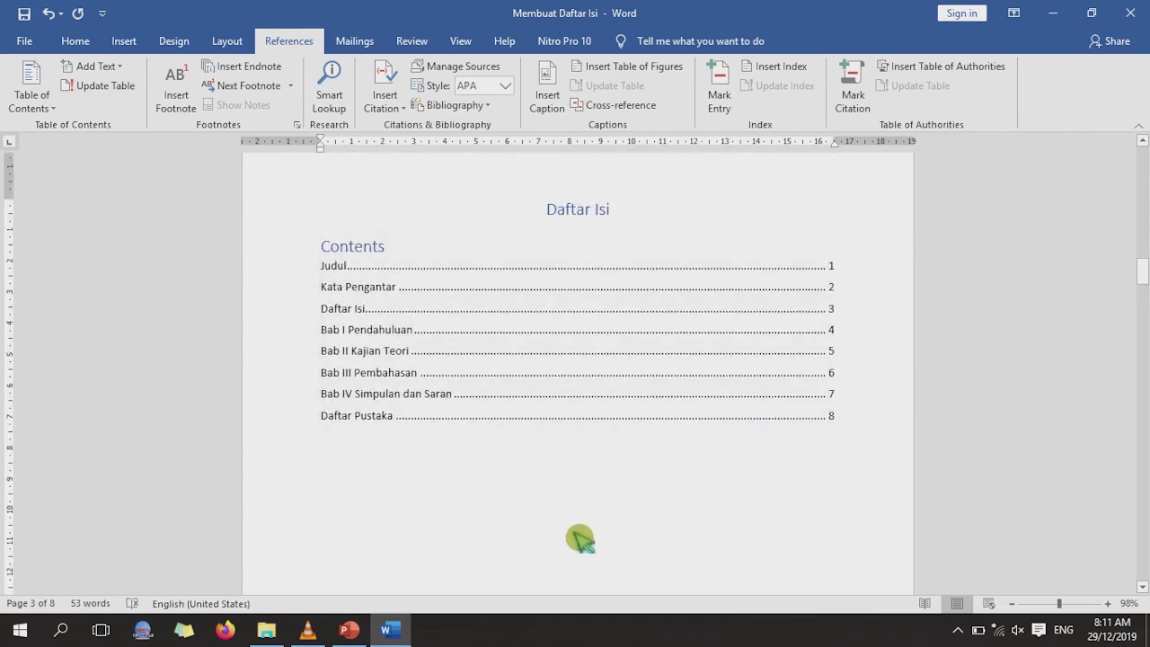
pyautogui.scroll(1, 567, 517)
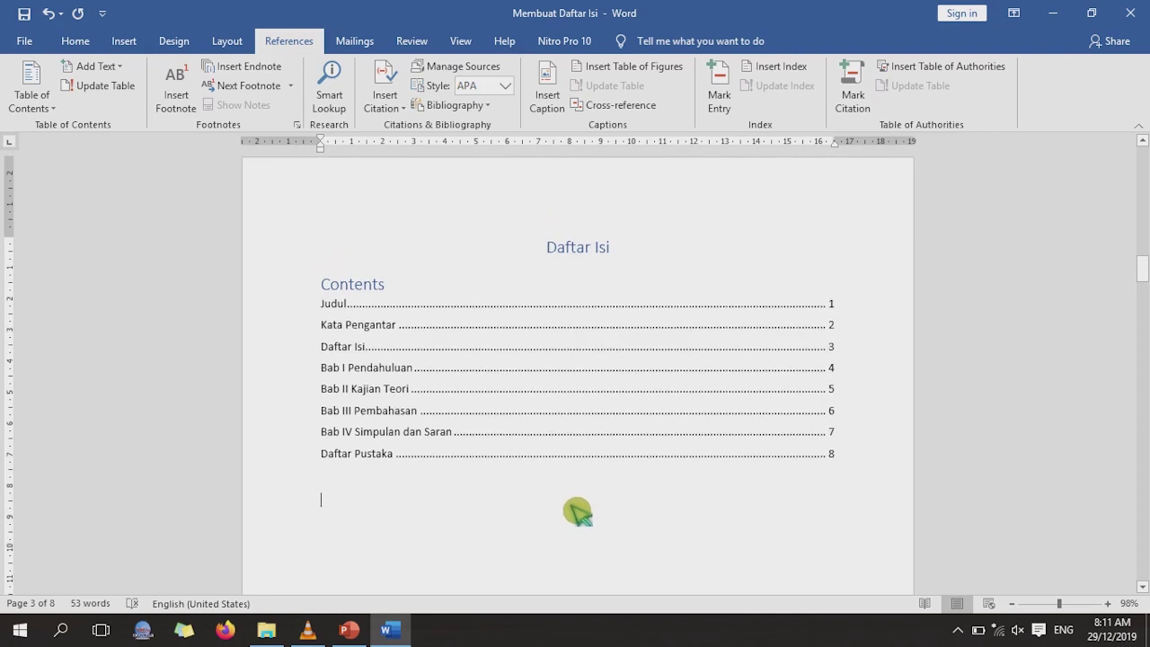
pyautogui.scroll(-2, 578, 512)
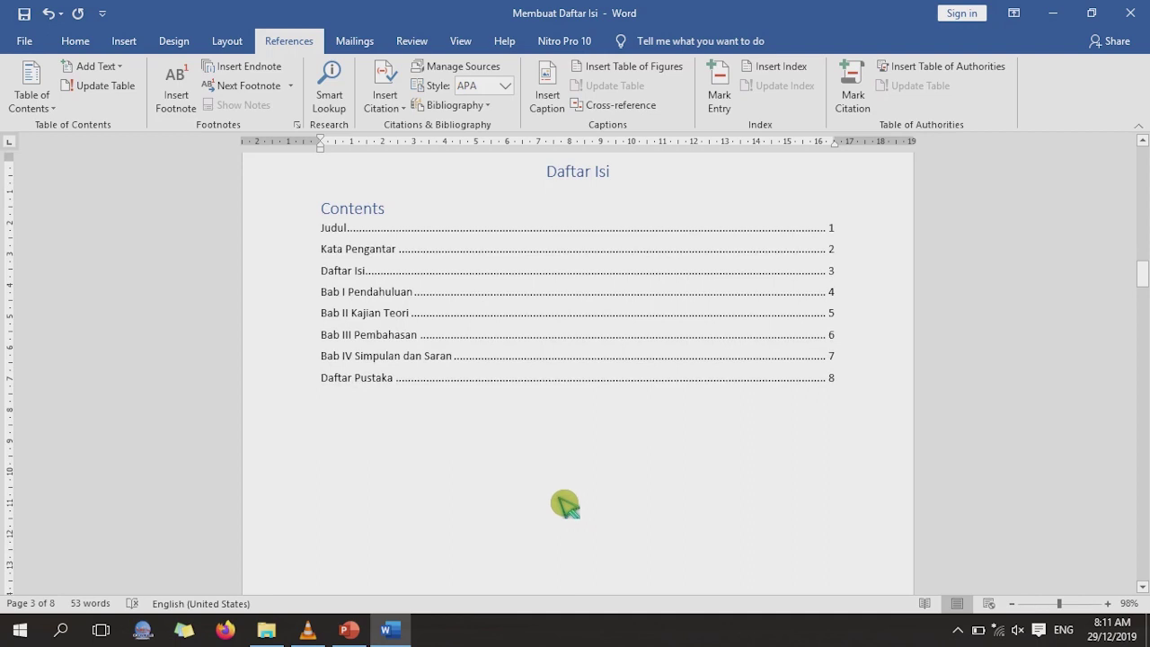
pyautogui.click(392, 629)
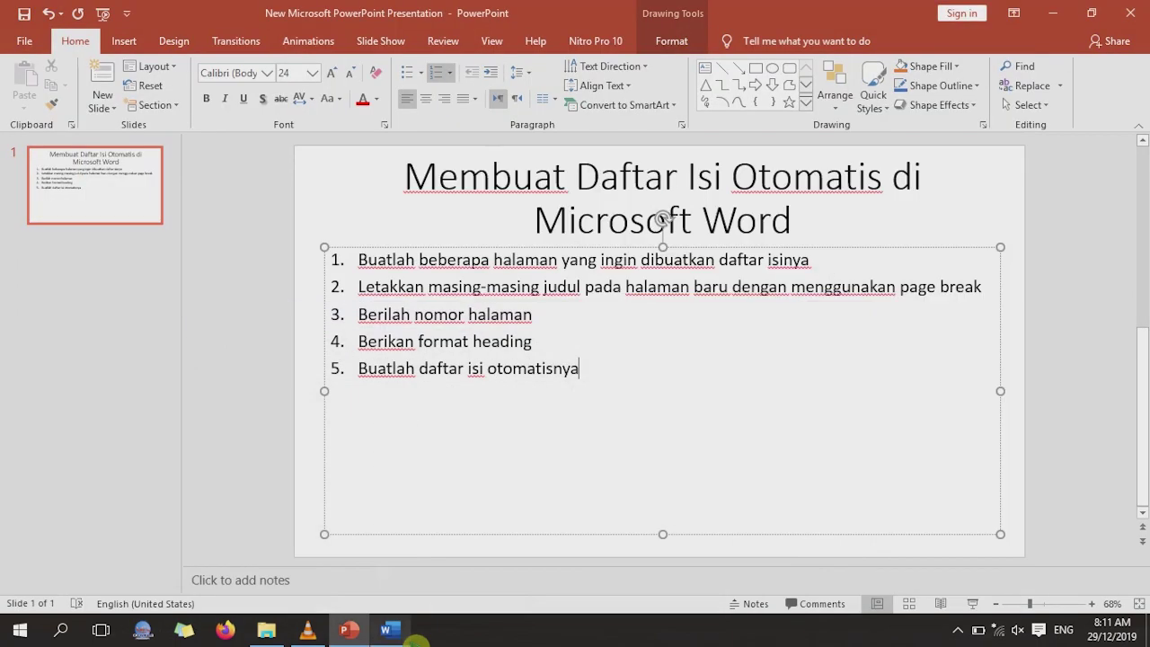